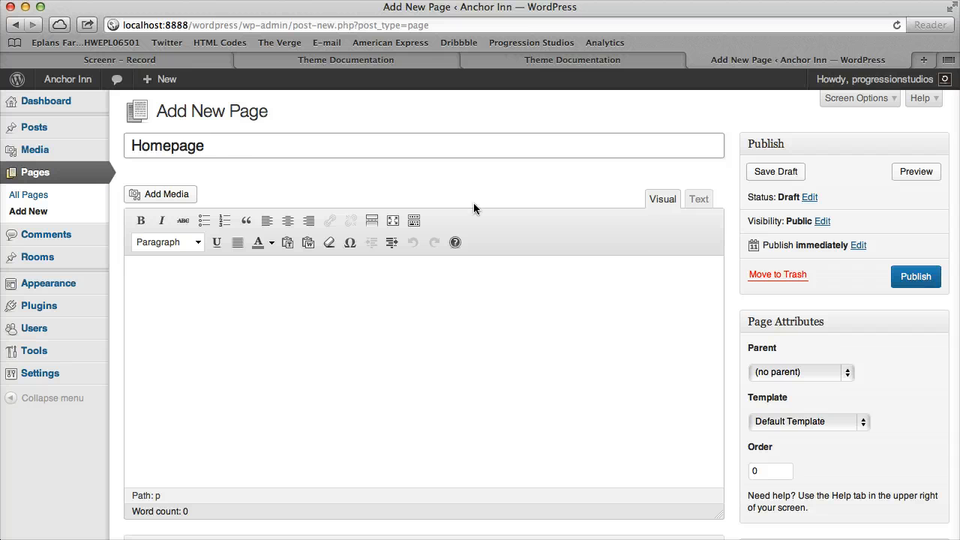
# - Assign the HomePage template to the new Homepage page and publish it
pyautogui.click(809, 422)
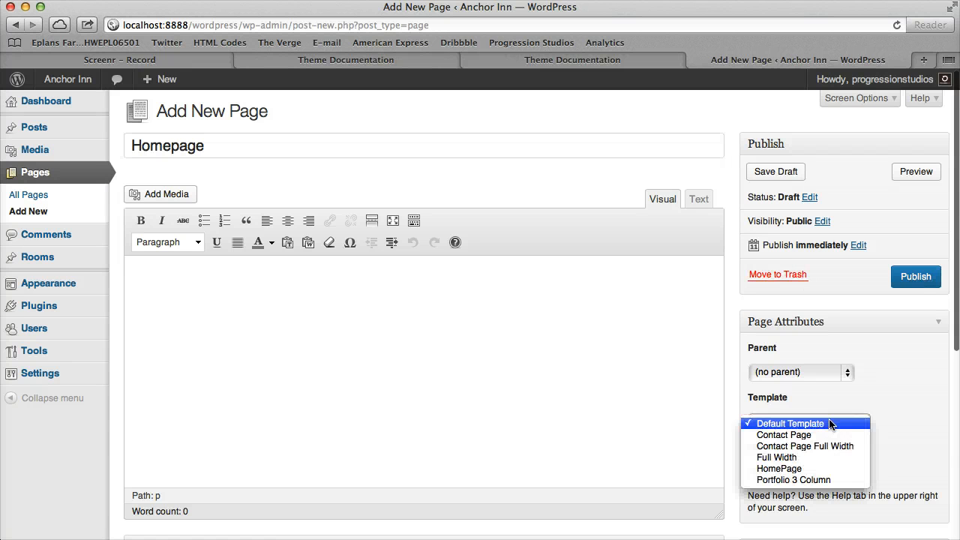
pyautogui.click(814, 469)
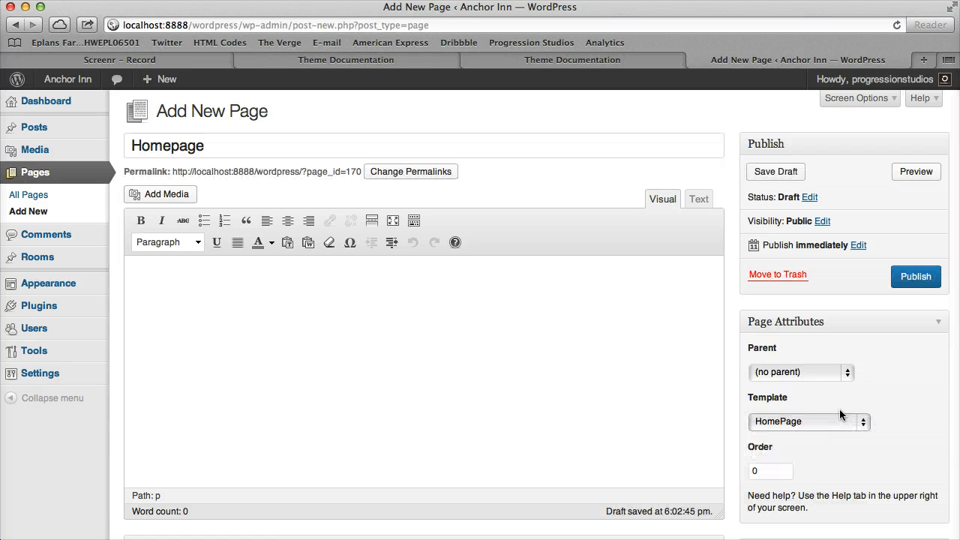
pyautogui.click(916, 277)
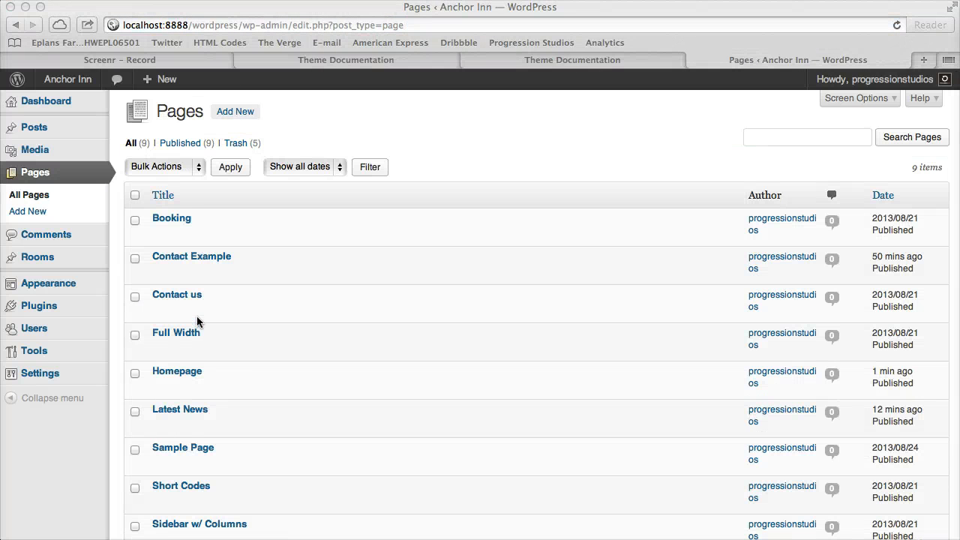
# - In the Reading settings, make the front page a static page using Homepage and save the changes
pyautogui.click(191, 389)
pyautogui.moveTo(47, 375)
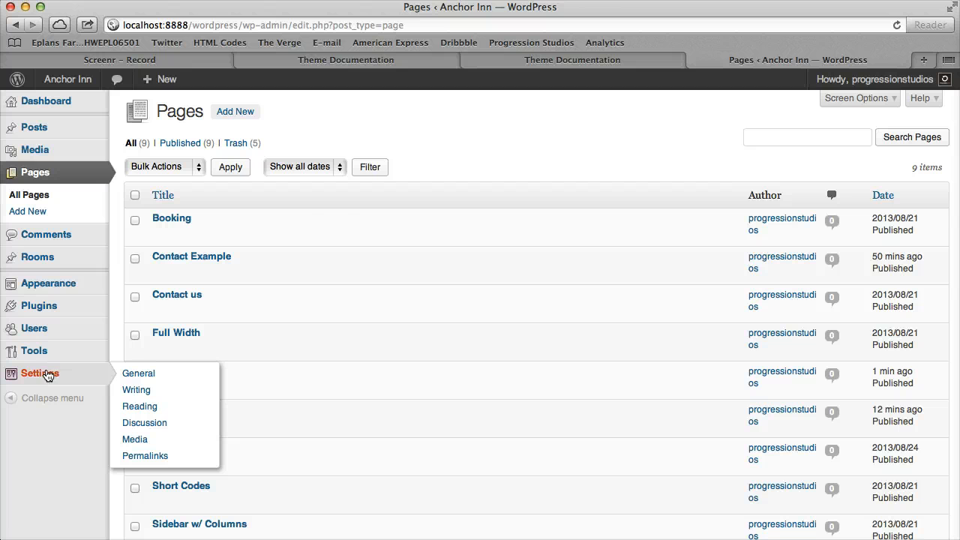
pyautogui.click(158, 408)
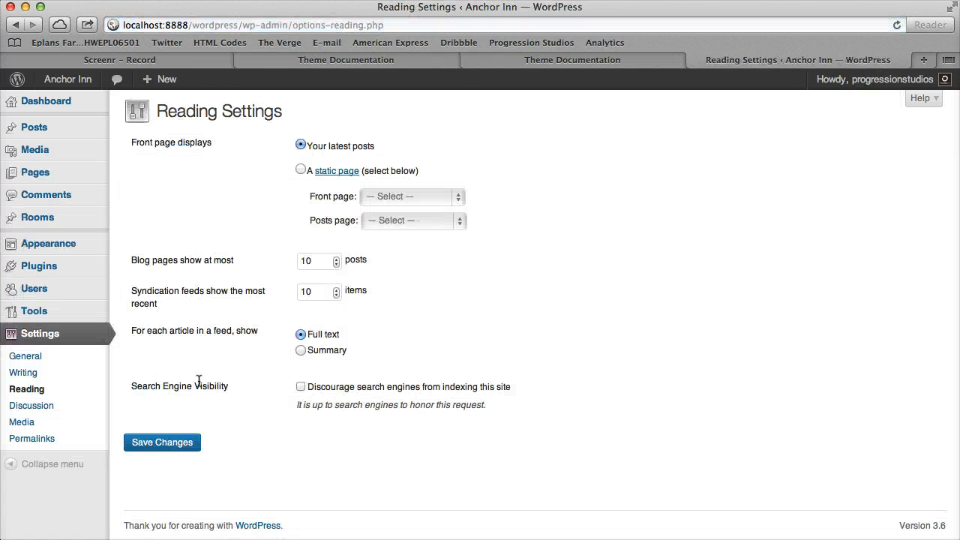
pyautogui.moveTo(128, 139); pyautogui.dragTo(235, 142)
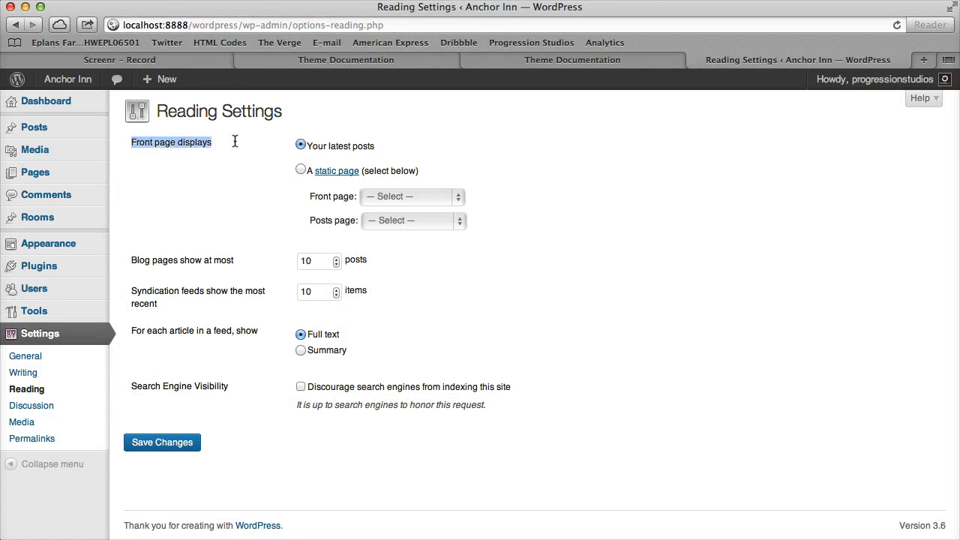
pyautogui.click(300, 169)
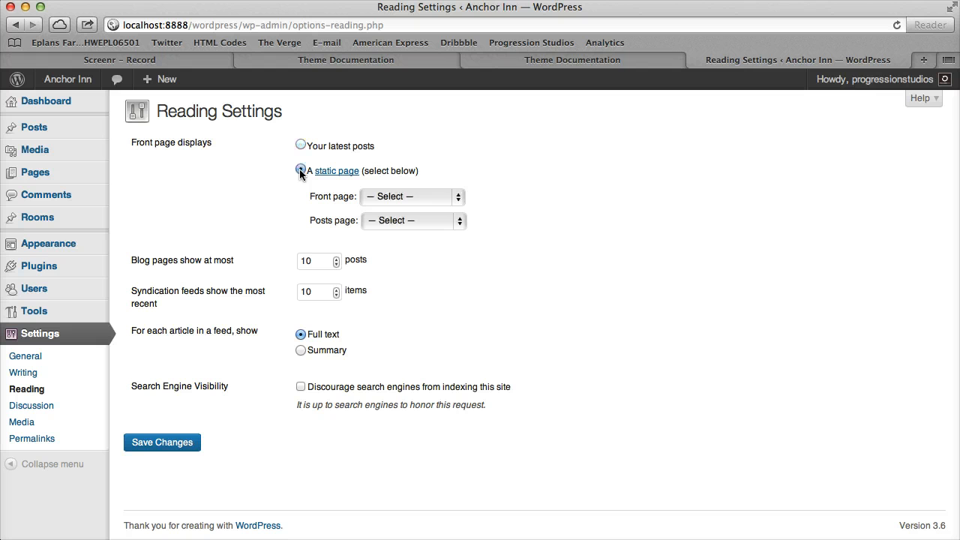
pyautogui.click(377, 195)
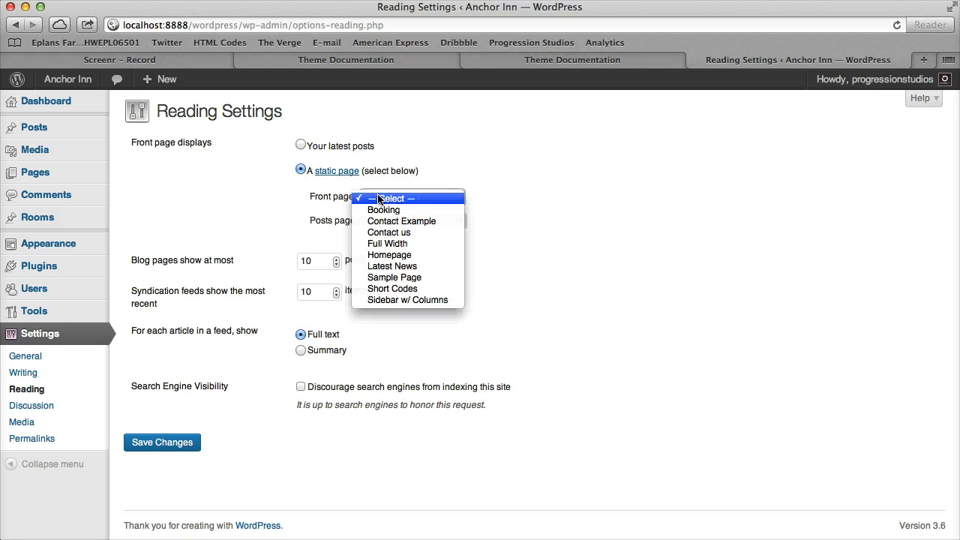
pyautogui.click(410, 258)
pyautogui.click(159, 447)
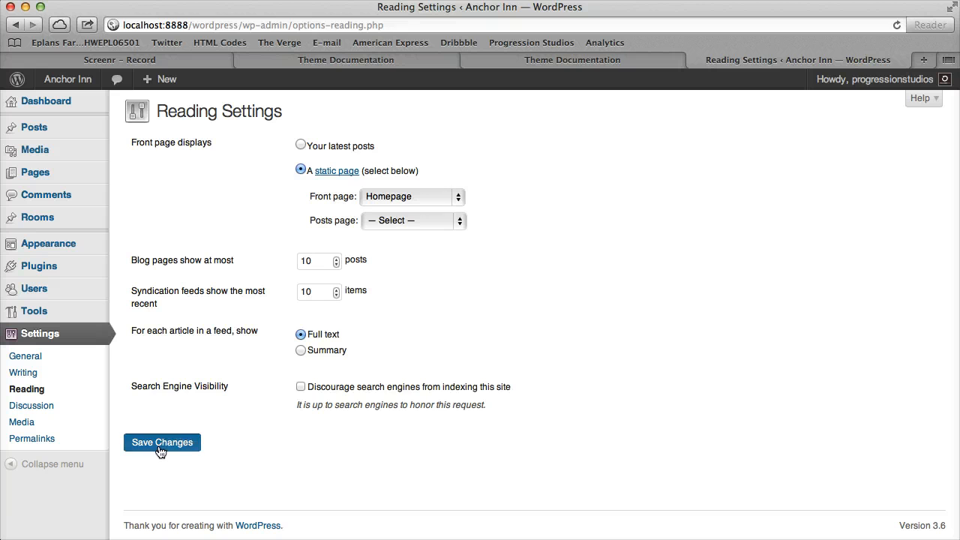
# - Open the Anchor Inn site's front end in a new browser tab and switch to it
pyautogui.rightClick(71, 79)
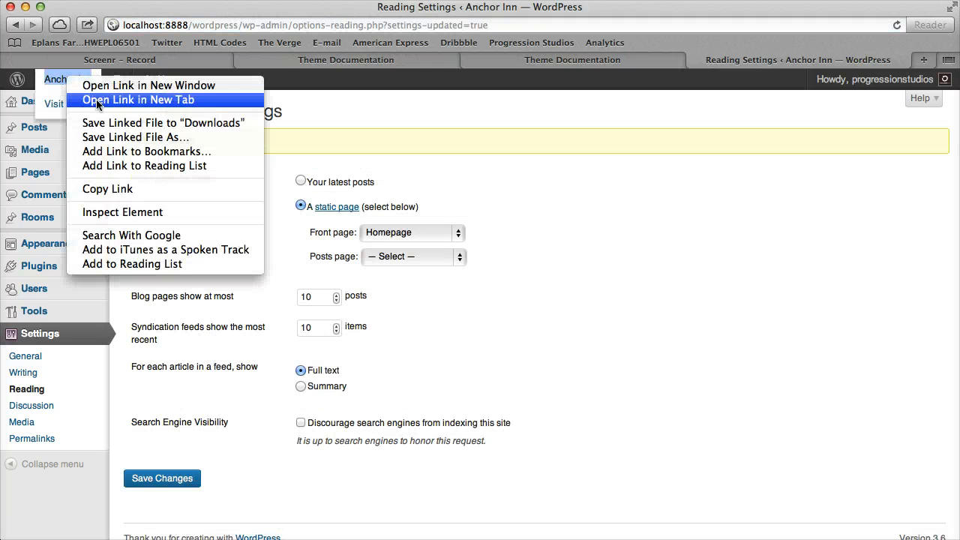
pyautogui.click(96, 99)
pyautogui.click(813, 60)
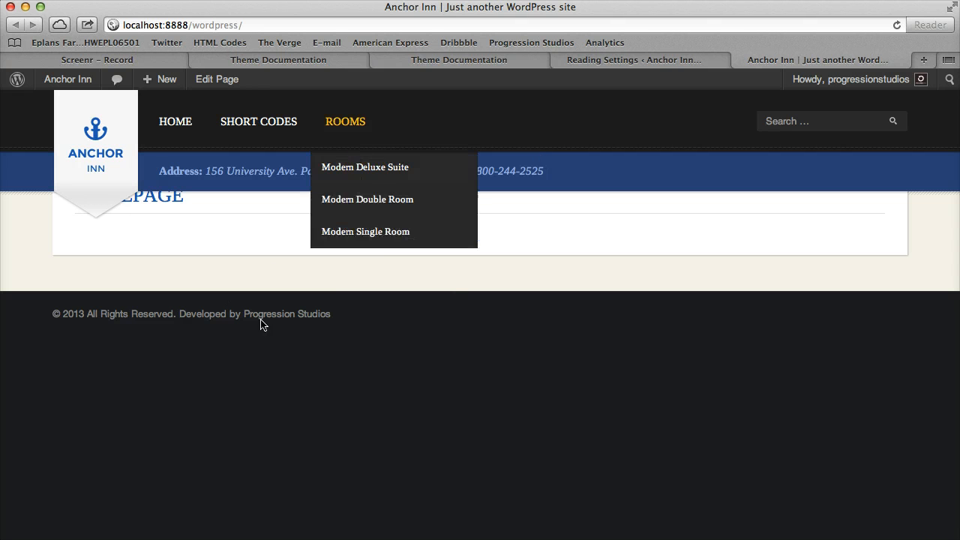
# - Examine the site's front page, including the featured room slide and the page title section below it
pyautogui.moveTo(327, 141)
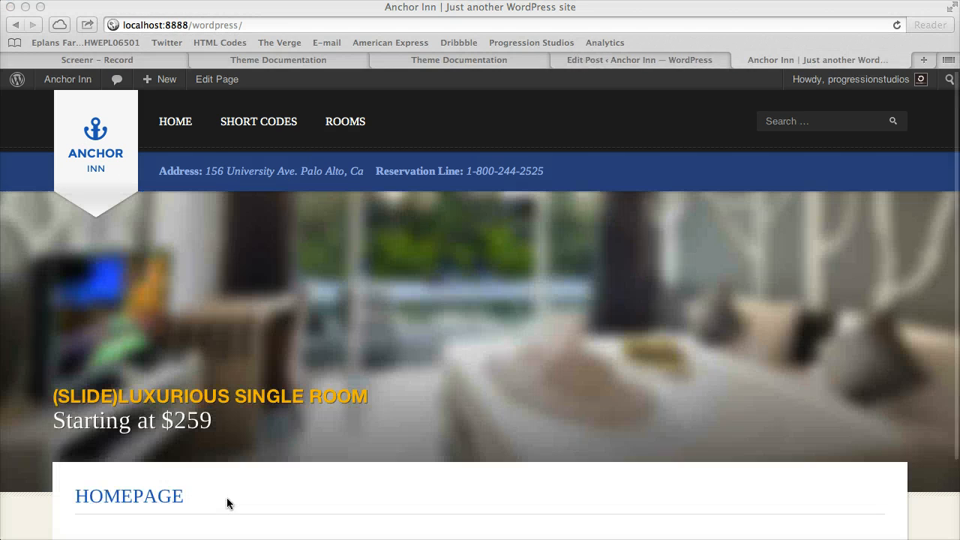
pyautogui.click(248, 487)
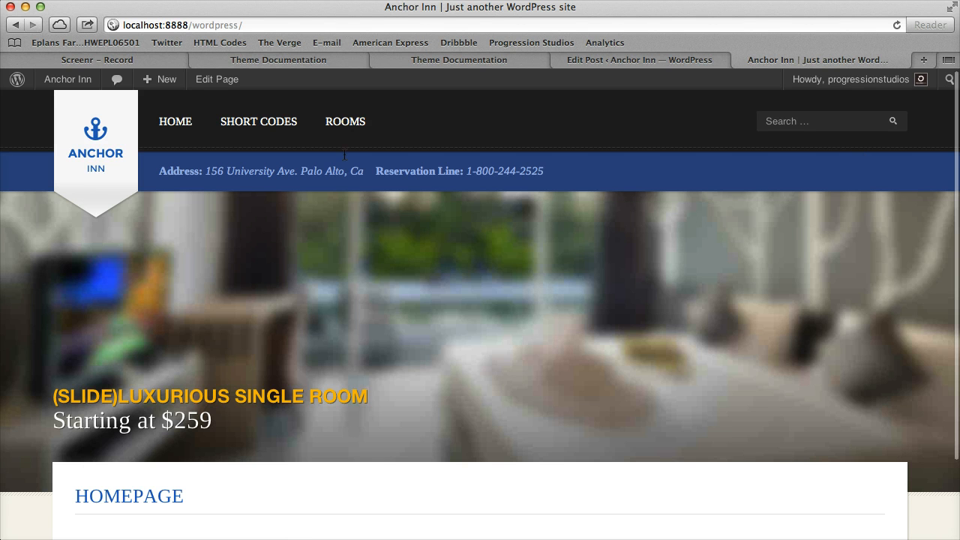
pyautogui.scroll(-3, 673, 435)
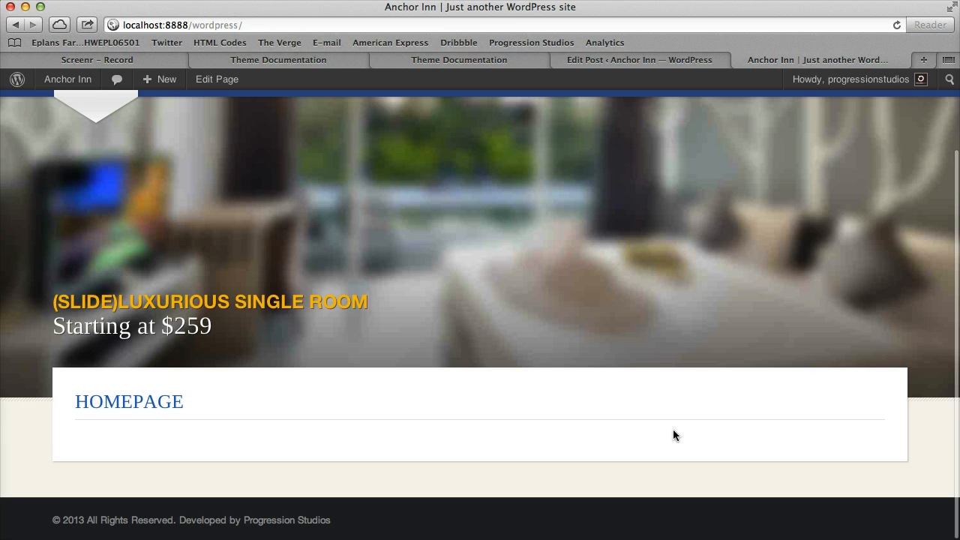
pyautogui.moveTo(81, 396); pyautogui.dragTo(220, 399)
pyautogui.click(205, 403)
pyautogui.scroll(3, 318, 339)
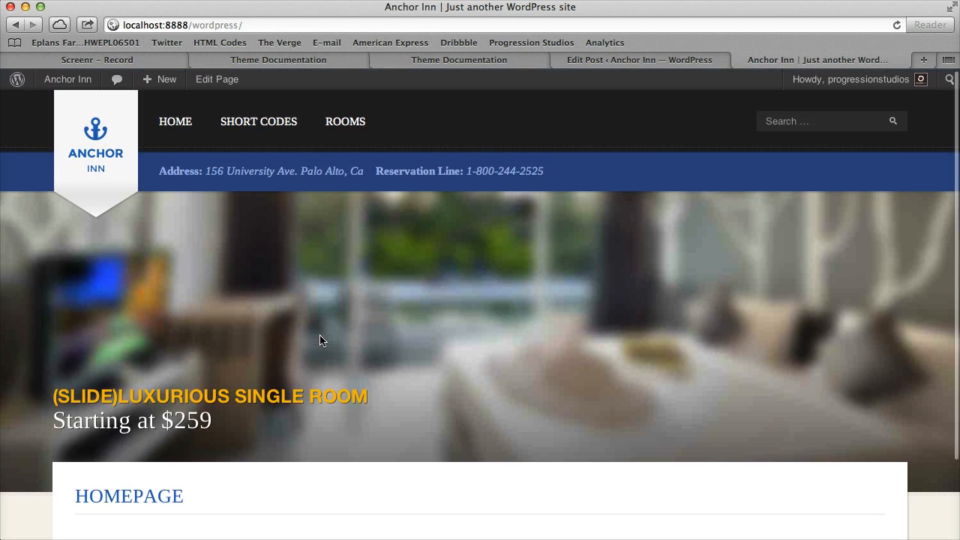
pyautogui.scroll(-3, 141, 369)
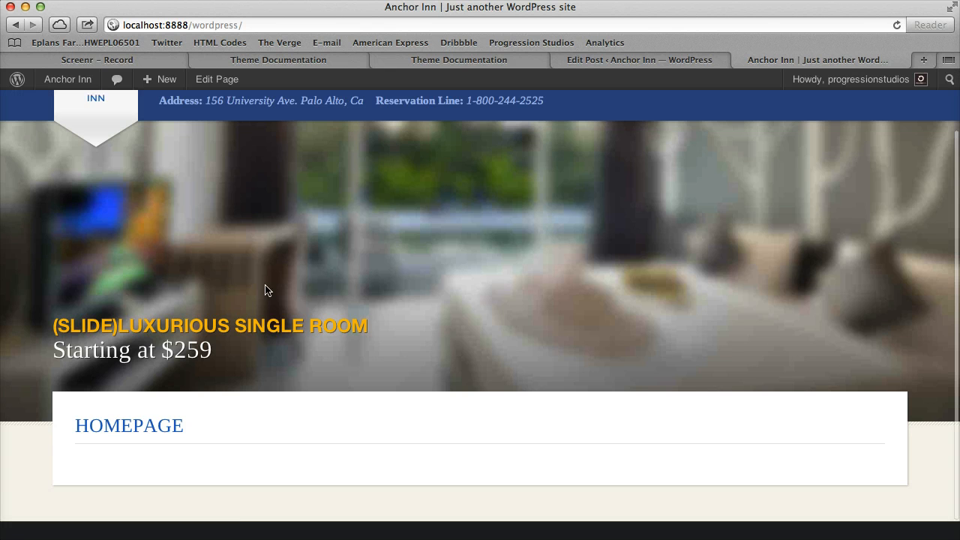
# - Open the Homepage page for editing, enter "Add content here" as its body text and update it
pyautogui.click(682, 60)
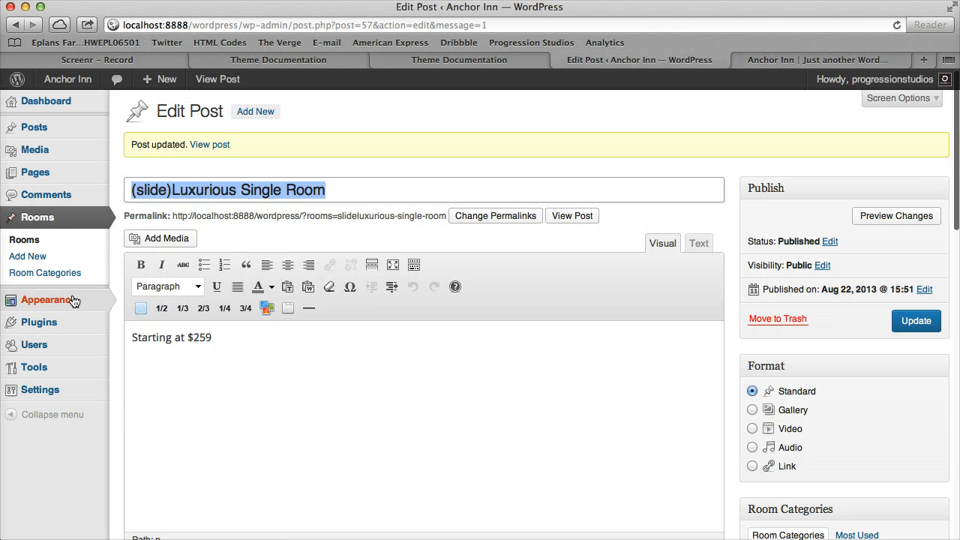
pyautogui.click(63, 171)
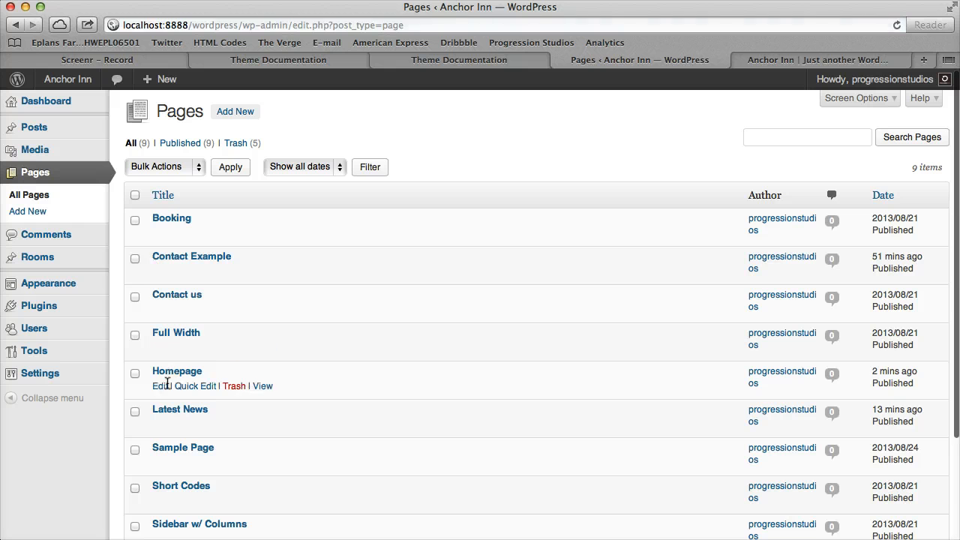
pyautogui.click(157, 385)
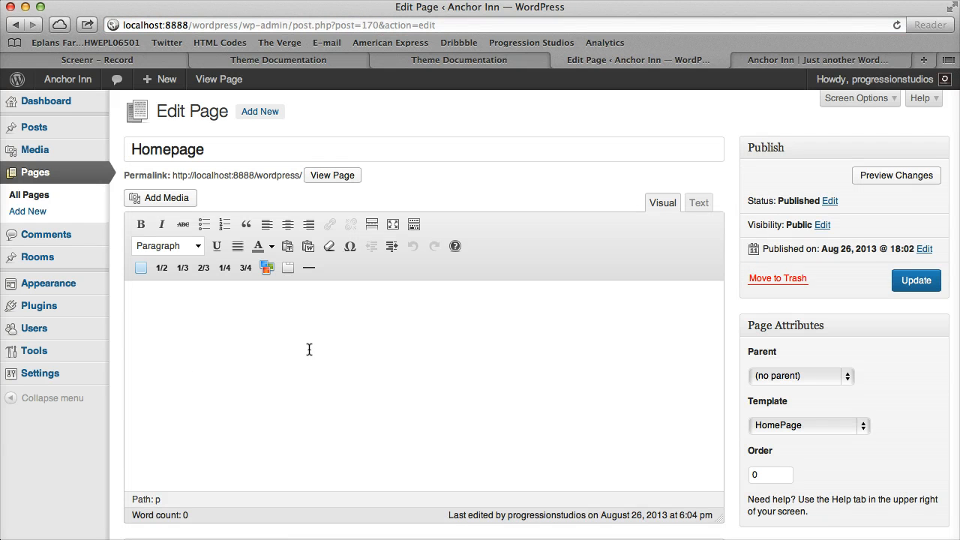
pyautogui.write('Add content here')
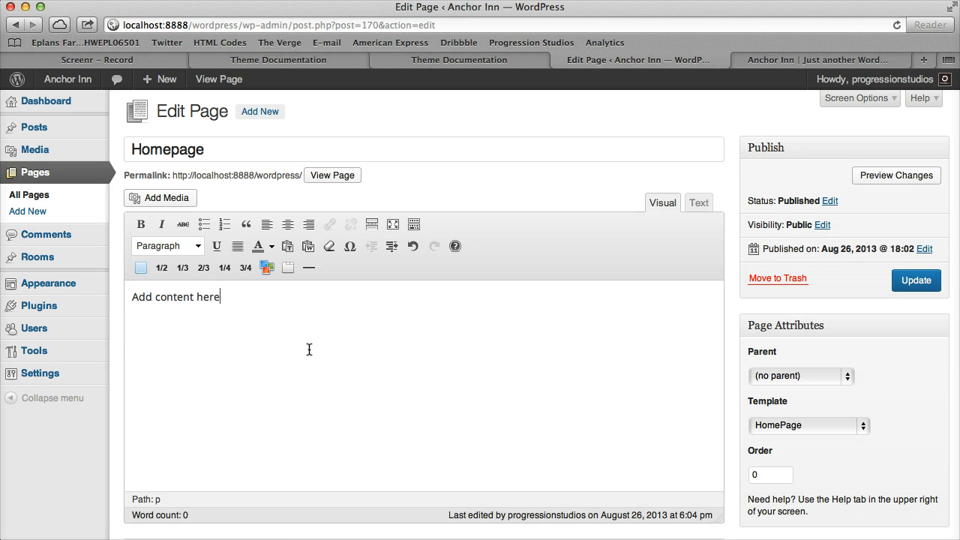
pyautogui.click(921, 281)
# - Reload the site's front page and check the body text under the Homepage title
pyautogui.click(807, 60)
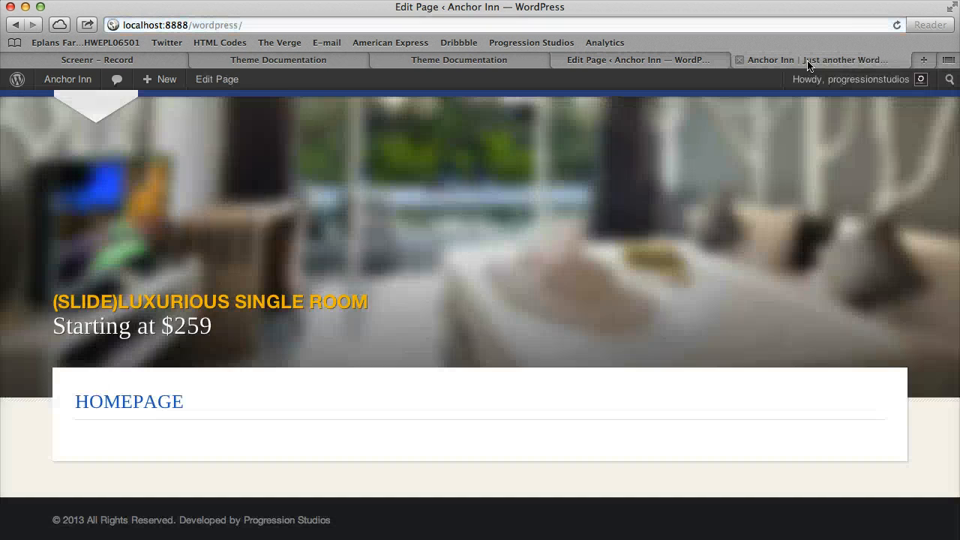
pyautogui.press('super+r')
pyautogui.scroll(-1, 638, 247)
pyautogui.moveTo(74, 422); pyautogui.dragTo(165, 422)
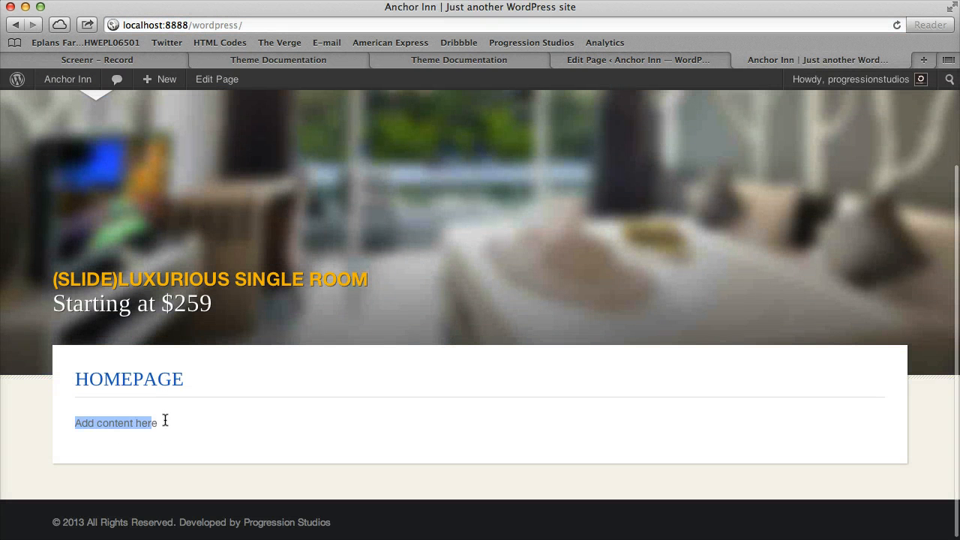
pyautogui.click(181, 421)
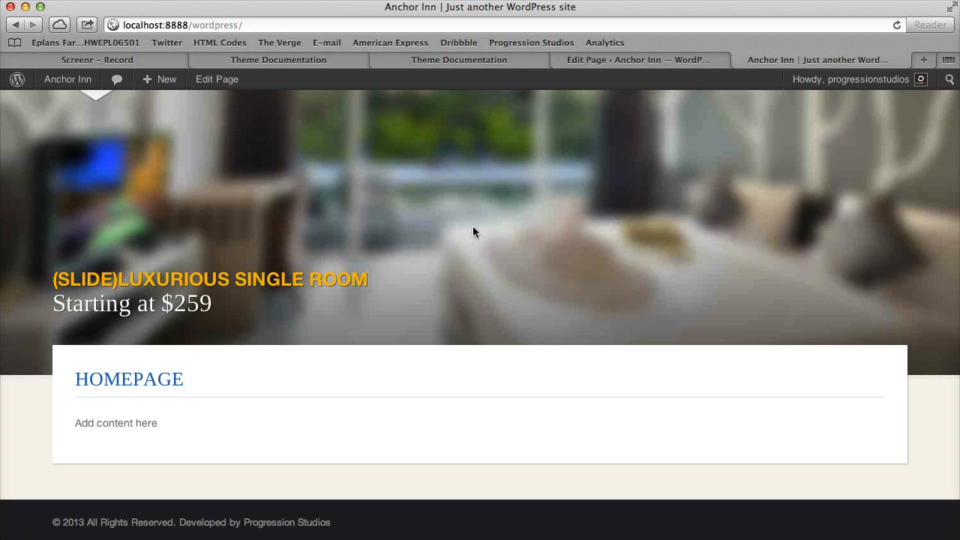
# - Open the anchor.progressionstudios.com demo site in a new tab and examine its Featured Packages section
pyautogui.press('super+t')
pyautogui.write('an')
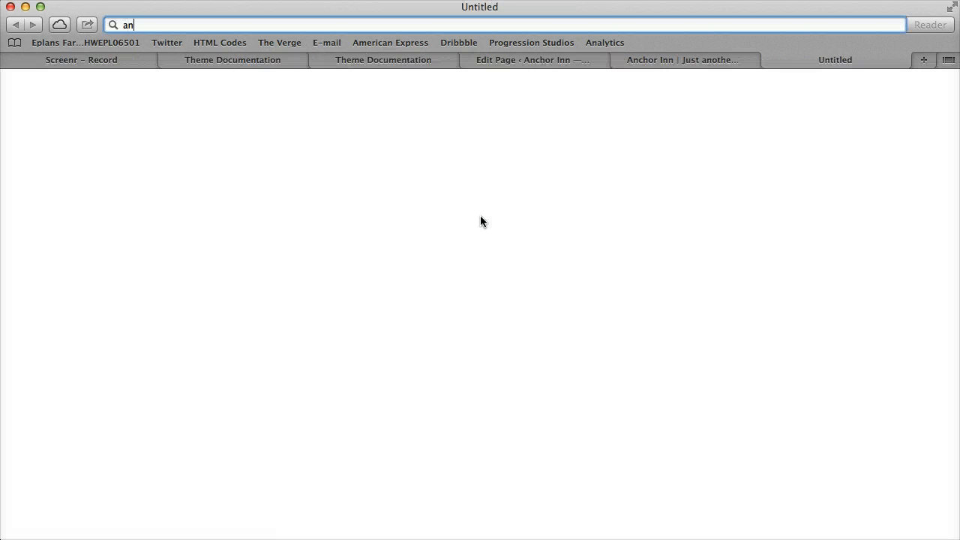
pyautogui.press('Return')
pyautogui.scroll(-3, 554, 327)
pyautogui.scroll(-5, 554, 328)
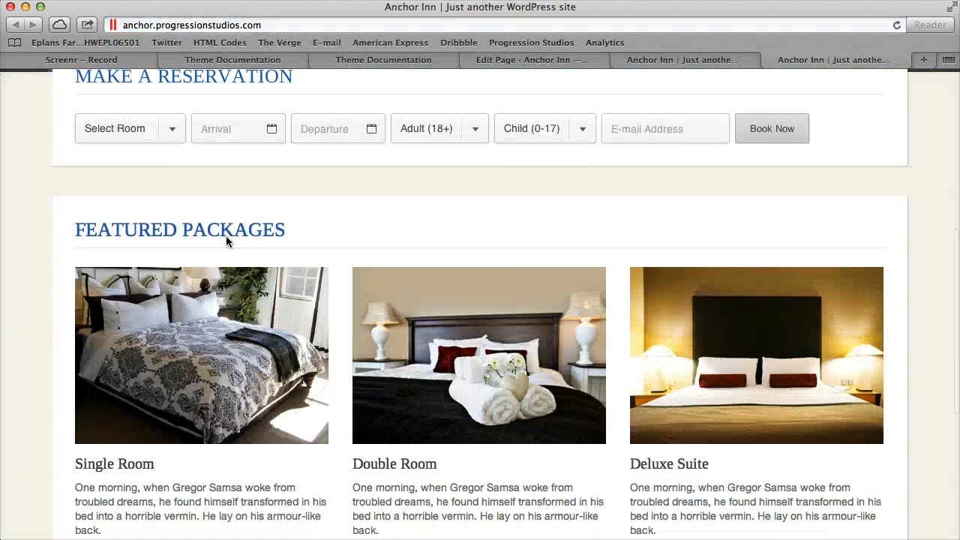
pyautogui.moveTo(76, 229); pyautogui.dragTo(331, 226)
pyautogui.scroll(-2, 368, 251)
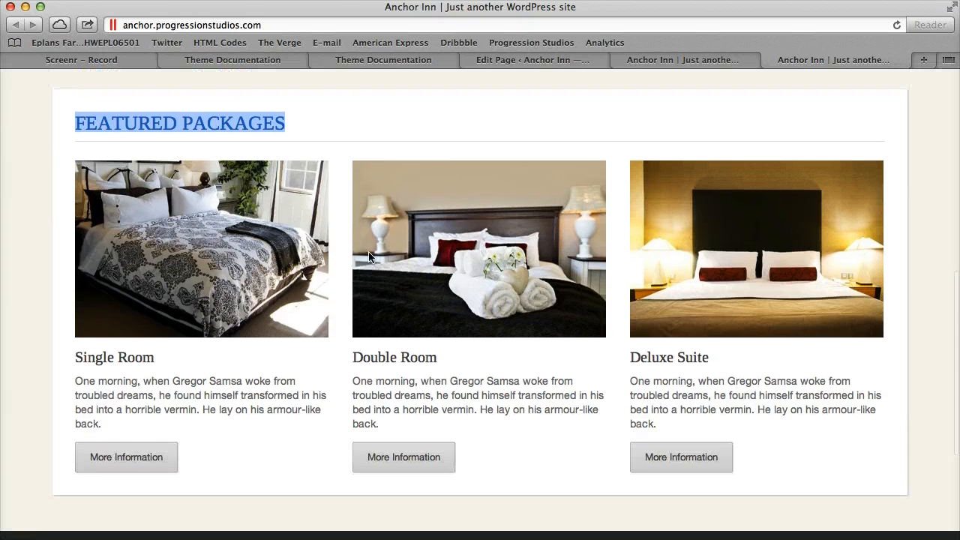
# - Compare the local front page's title section with the demo site's Featured Packages section
pyautogui.click(691, 61)
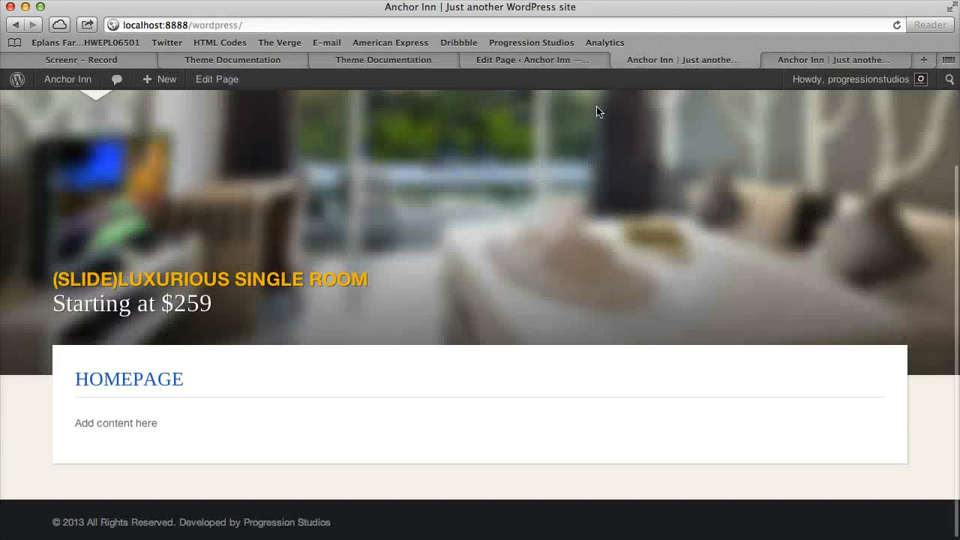
pyautogui.click(818, 60)
pyautogui.click(683, 59)
pyautogui.click(823, 60)
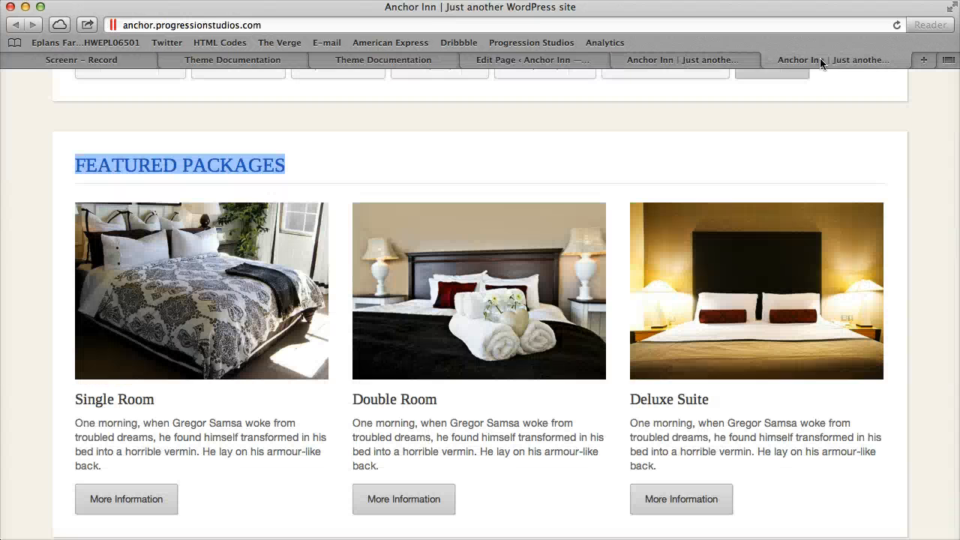
pyautogui.click(438, 168)
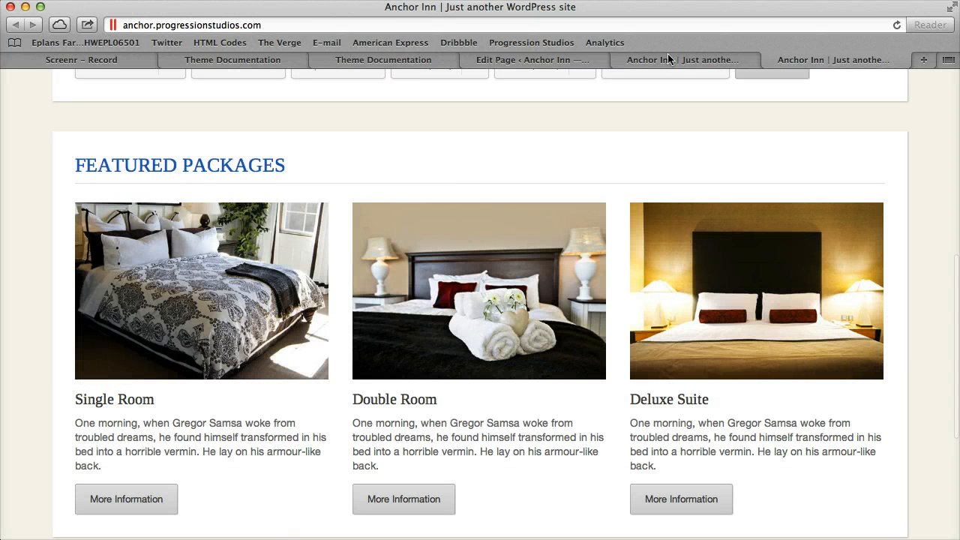
pyautogui.click(712, 57)
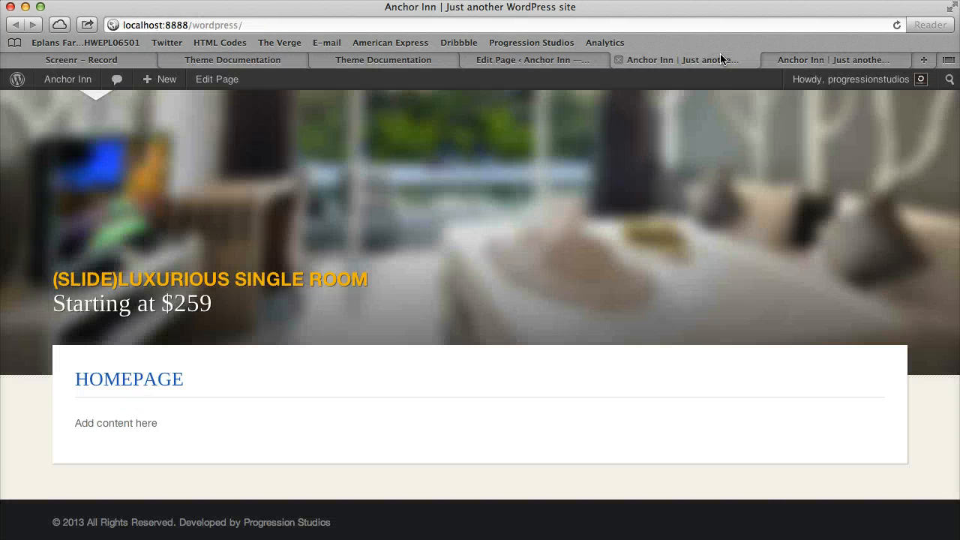
# - Change the Homepage page's title to "Featured Packages" and update the page
pyautogui.click(572, 67)
pyautogui.doubleClick(300, 178)
pyautogui.write('Feat')
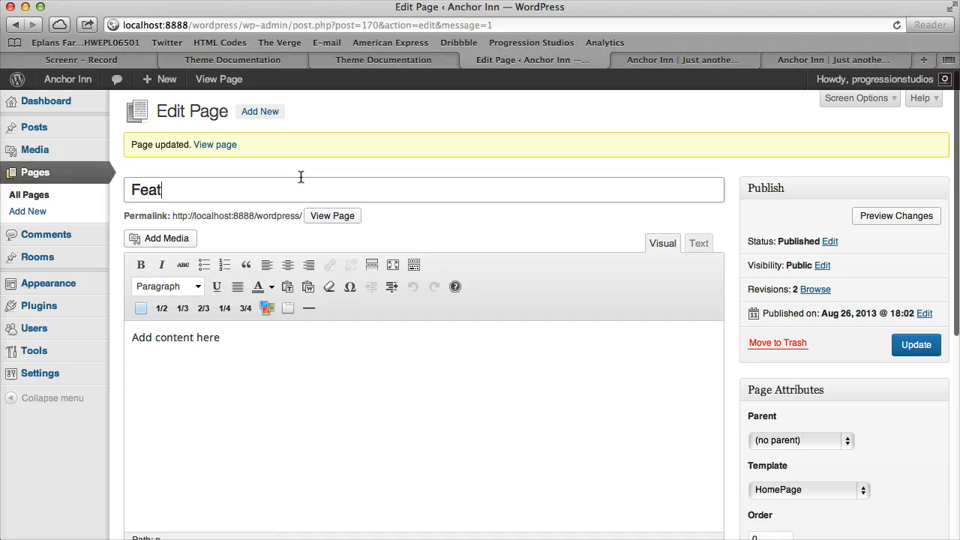
pyautogui.write('ured Packages')
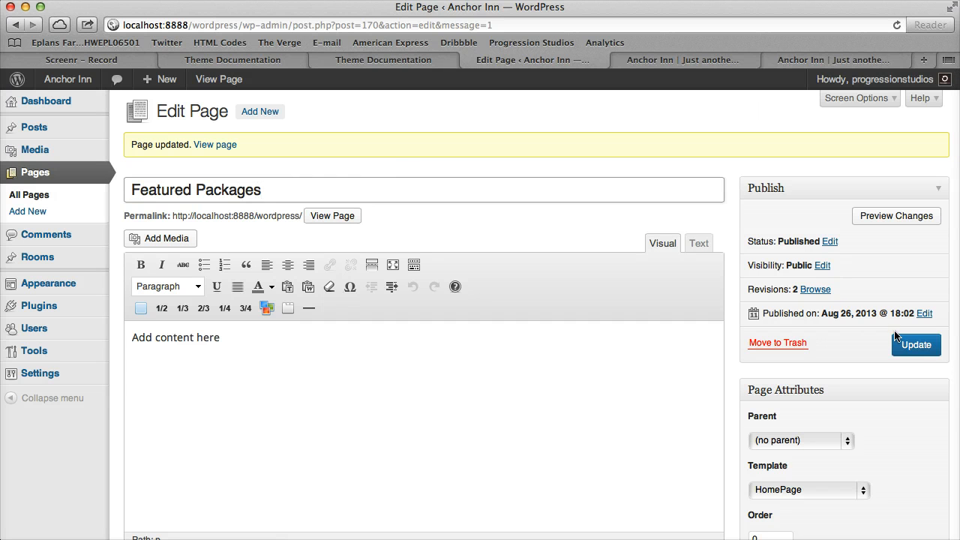
pyautogui.click(904, 342)
# - Delete the Featured Packages page's body text, update the page and reload the site's front page
pyautogui.click(340, 359)
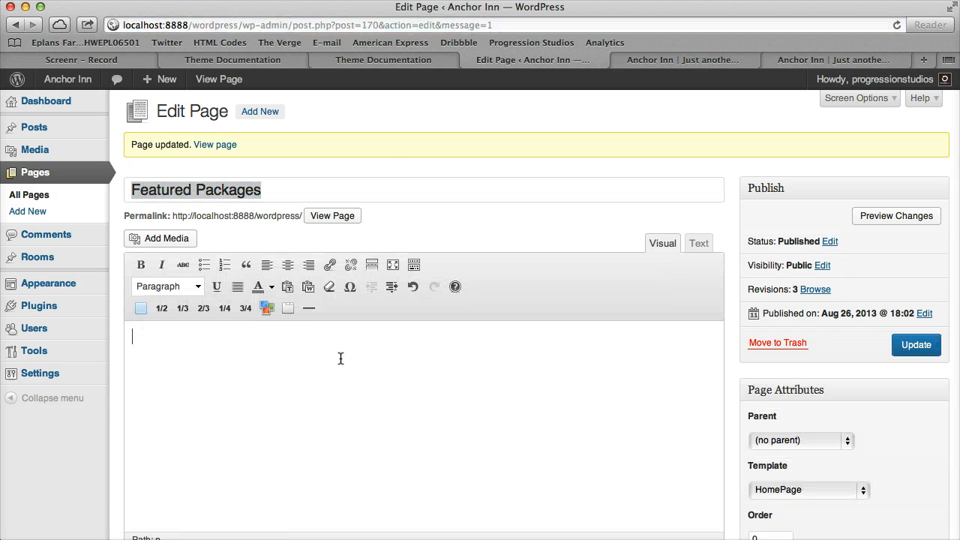
pyautogui.click(915, 349)
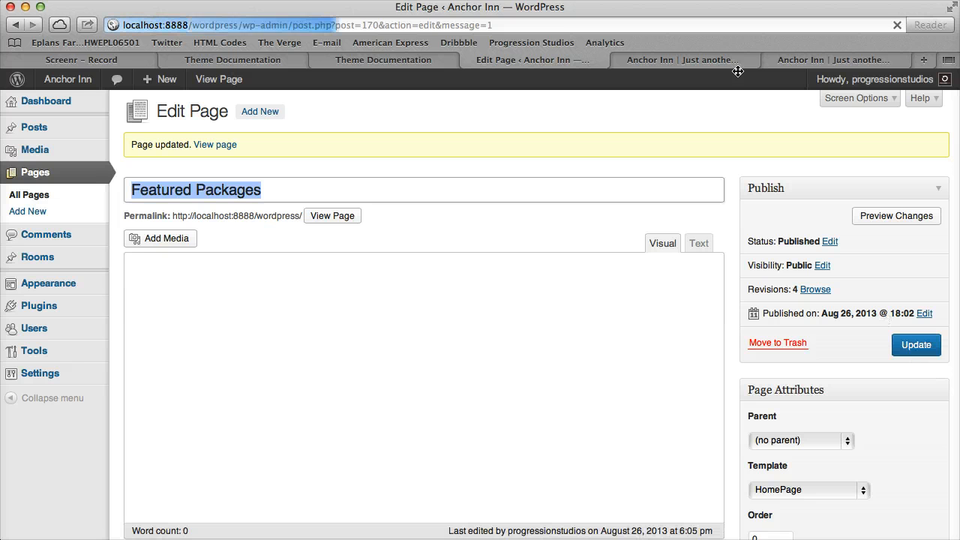
pyautogui.click(738, 66)
pyautogui.press('super+r')
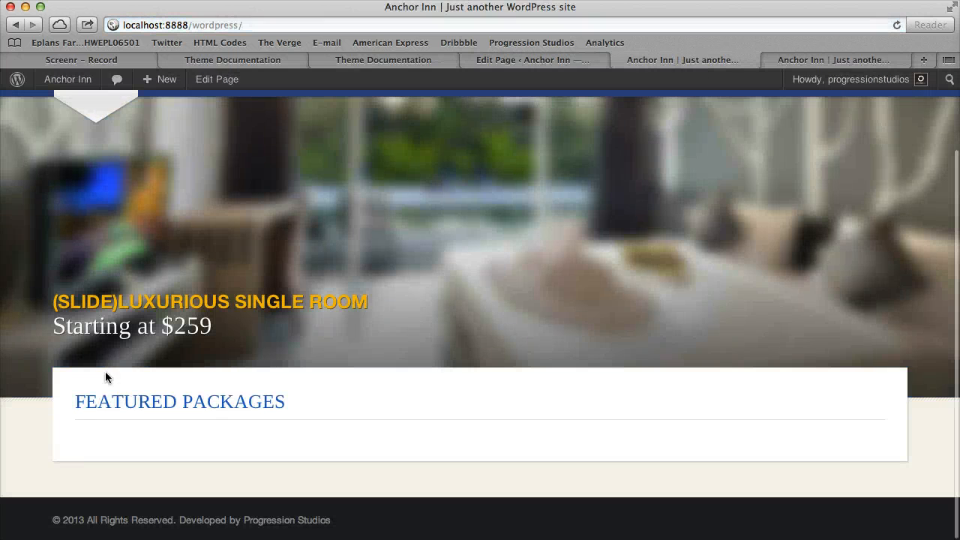
# - Compare the demo site's Featured Packages boxes with the local front page and reload the local page
pyautogui.click(796, 61)
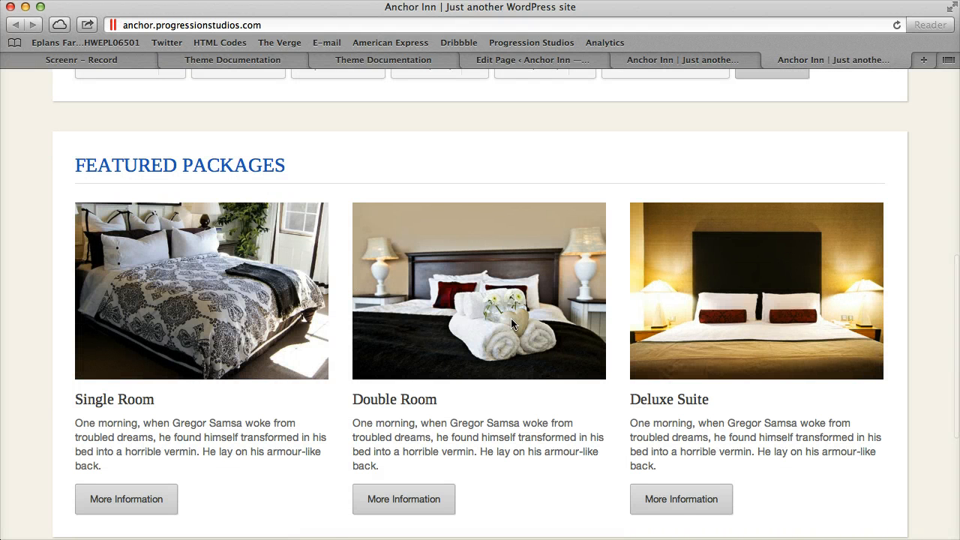
pyautogui.click(643, 60)
pyautogui.press('super+r')
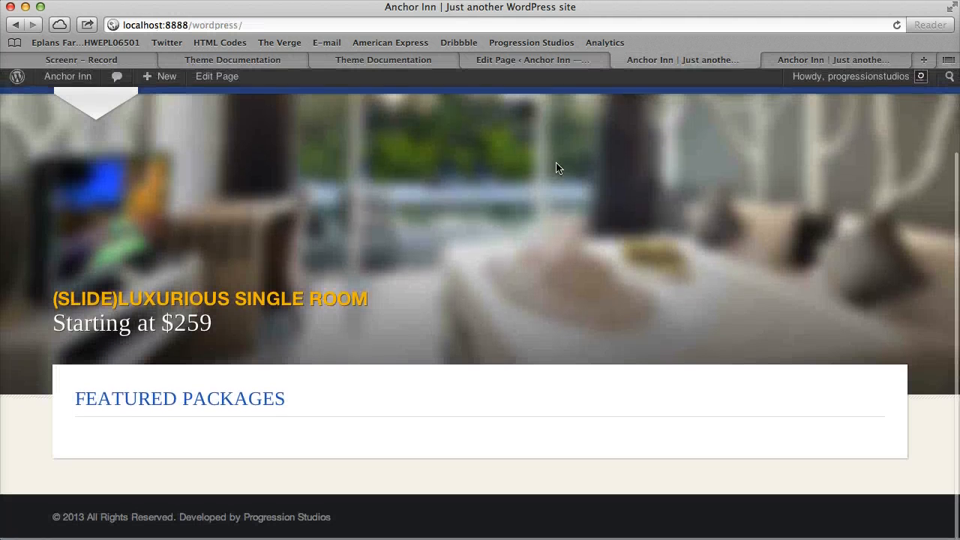
# - Start a new page and title it "Homepage Box 1"
pyautogui.click(550, 60)
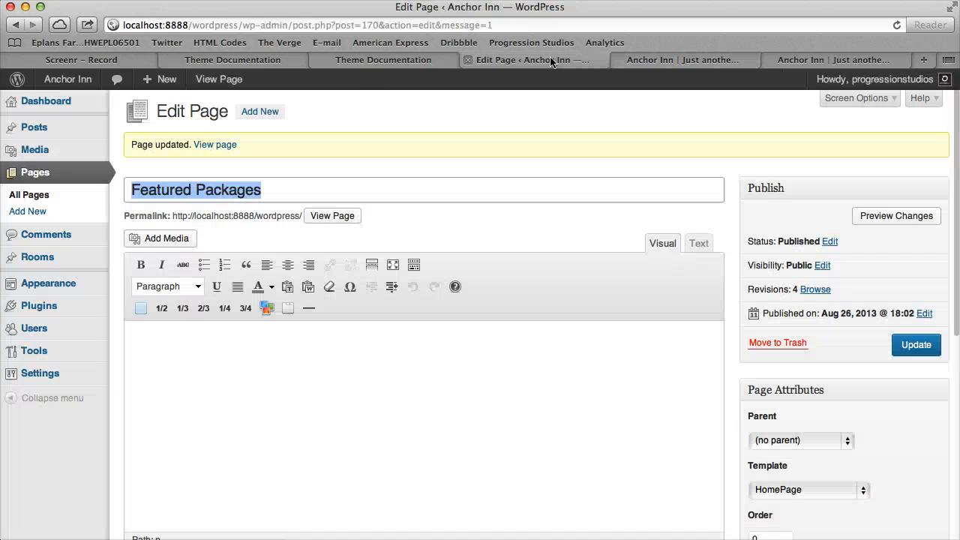
pyautogui.click(64, 213)
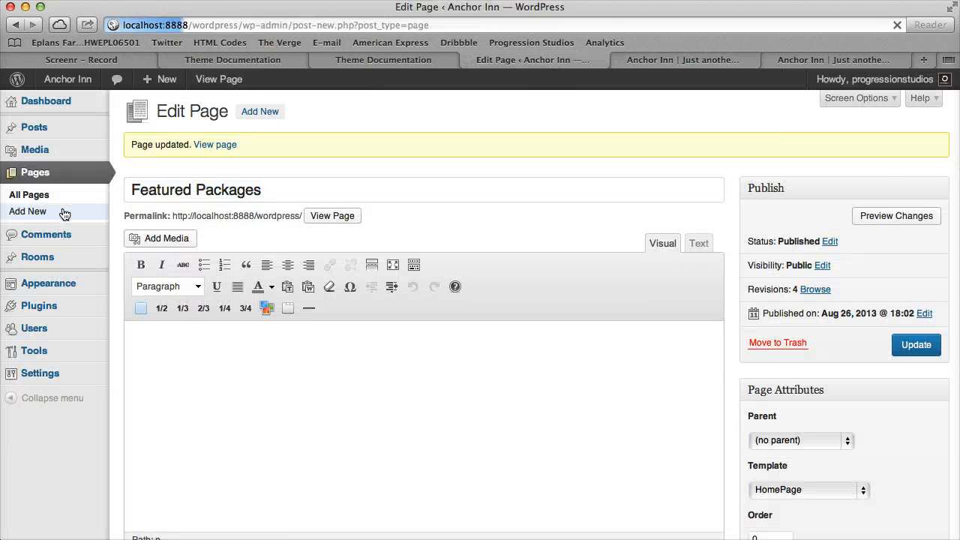
pyautogui.click(200, 146)
pyautogui.write('Hom')
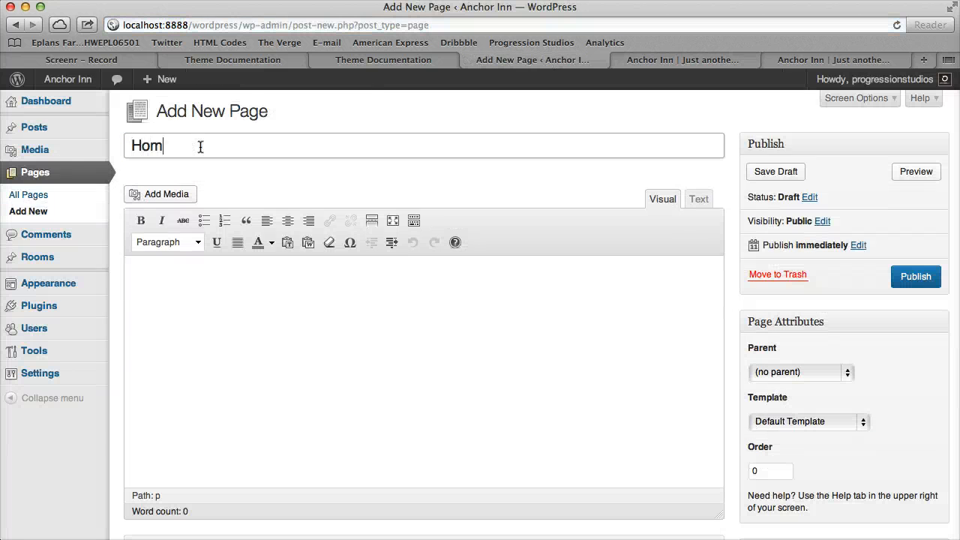
pyautogui.write('epage Box 1')
# - Set the Homepage Box 1 page's order to 1 and its parent to Featured Packages
pyautogui.click(789, 471)
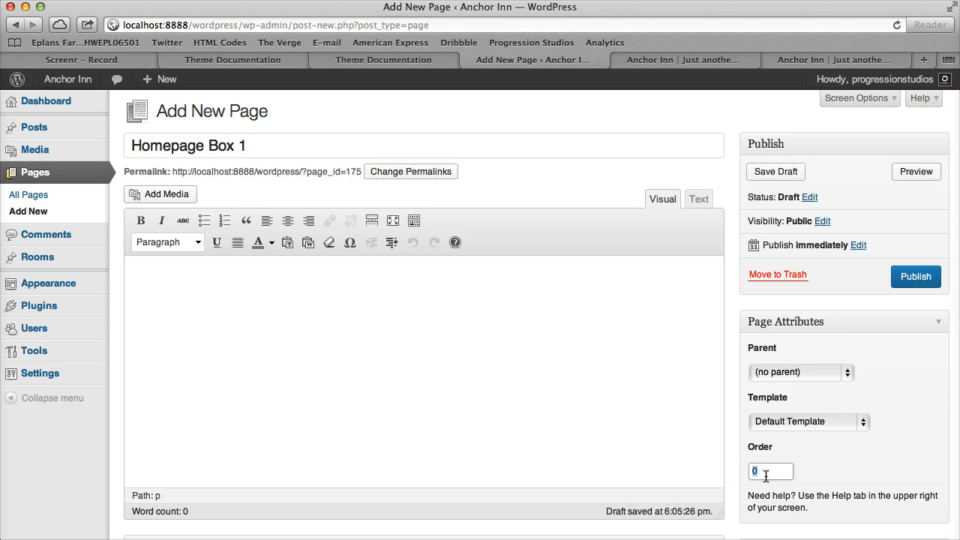
pyautogui.press('BackSpace')
pyautogui.write('1')
pyautogui.click(590, 386)
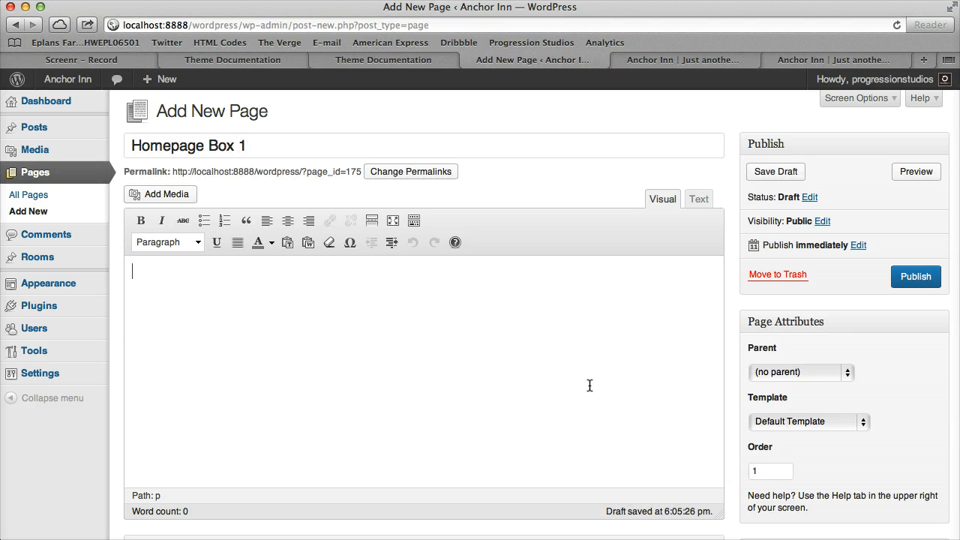
pyautogui.click(778, 372)
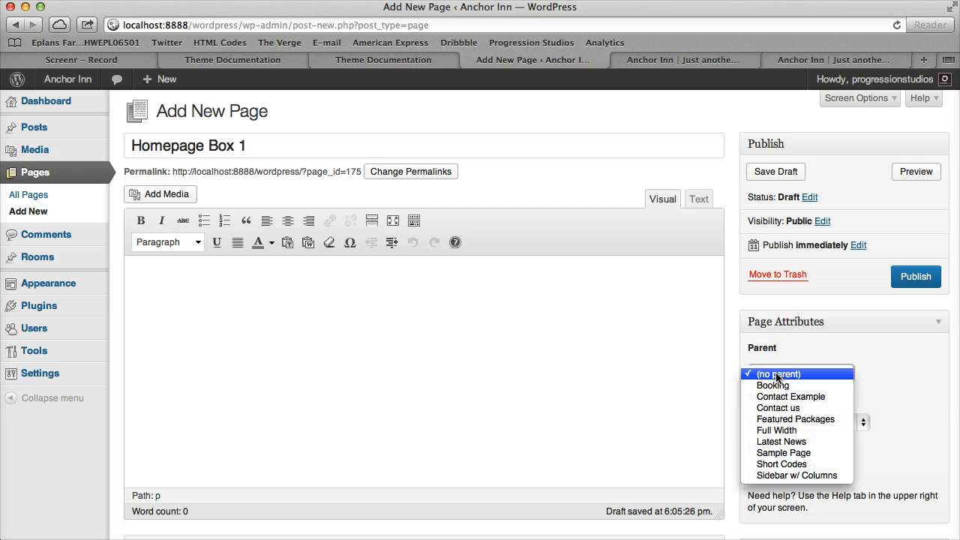
pyautogui.click(806, 420)
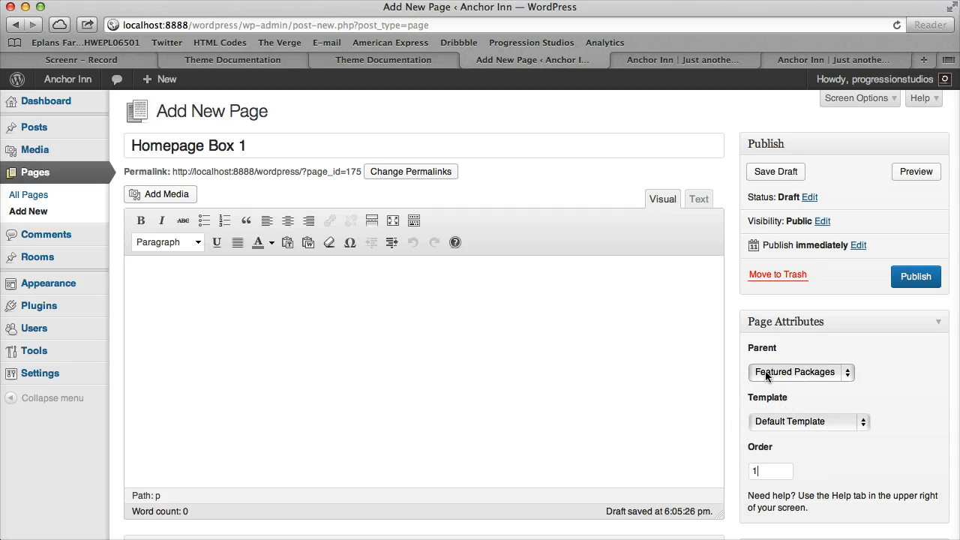
# - Enter "Content goes here!" as Homepage Box 1's body text and publish the page
pyautogui.click(381, 321)
pyautogui.write('Content goes here')
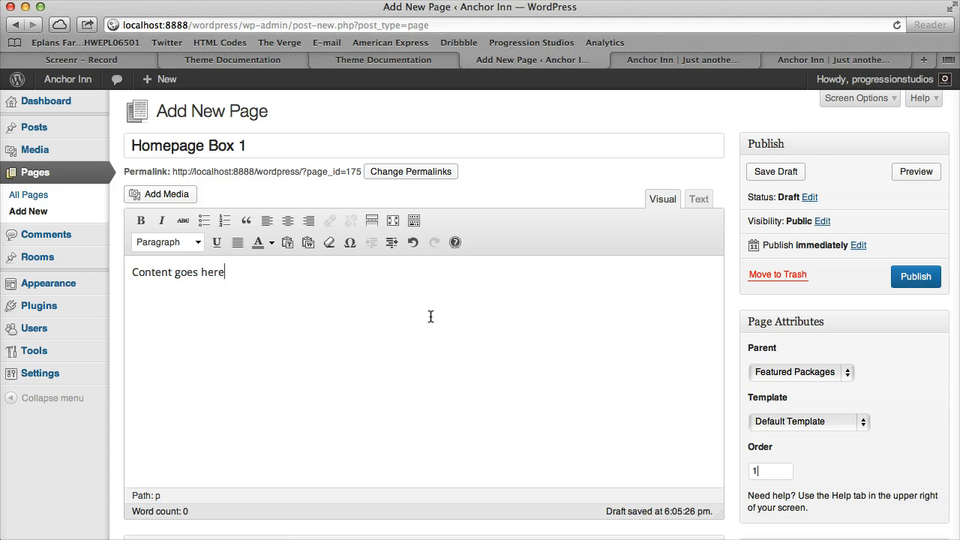
pyautogui.write('!')
pyautogui.click(916, 277)
# - Close the demo site's tab, reload the local front page and examine Homepage Box 1 under Featured Packages
pyautogui.click(773, 60)
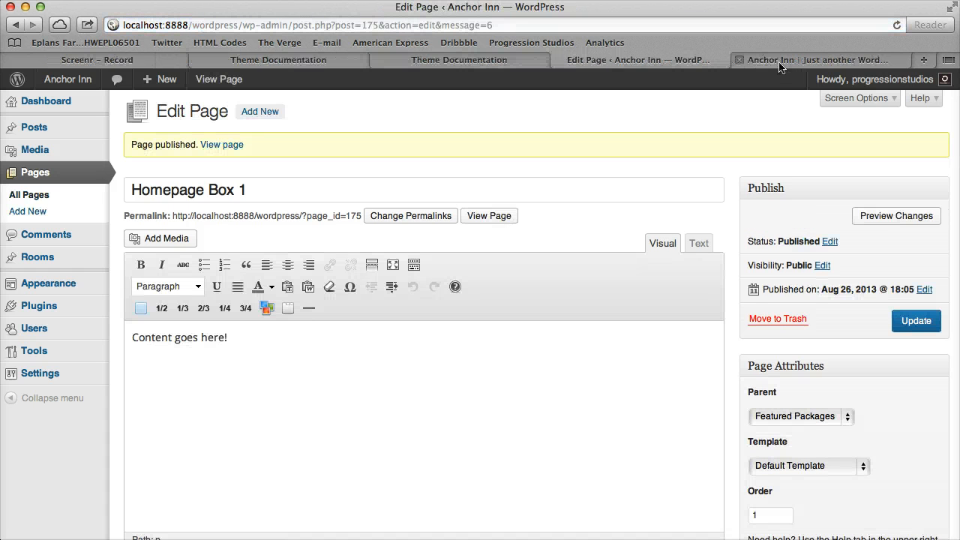
pyautogui.click(780, 60)
pyautogui.press('super+r')
pyautogui.scroll(-2, 146, 385)
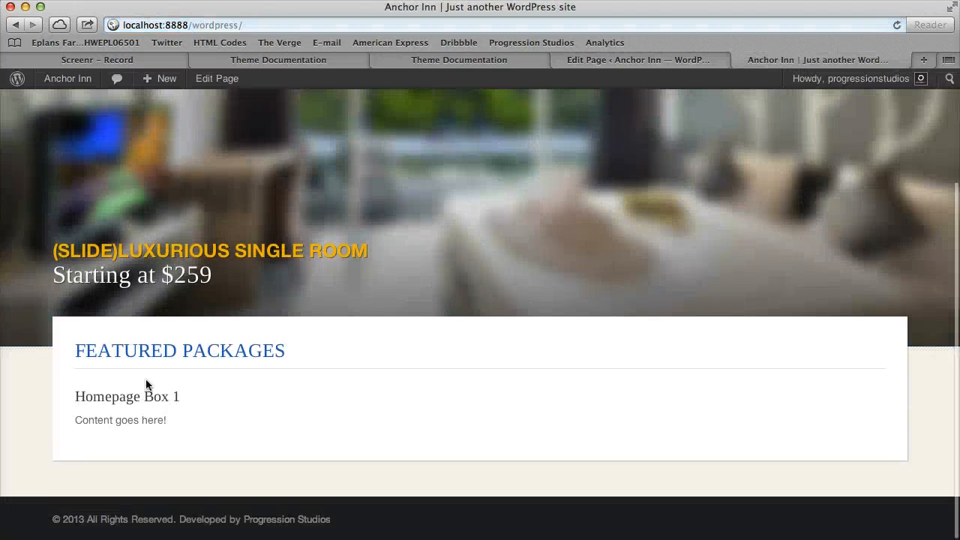
pyautogui.moveTo(159, 444); pyautogui.dragTo(150, 425)
pyautogui.click(151, 422)
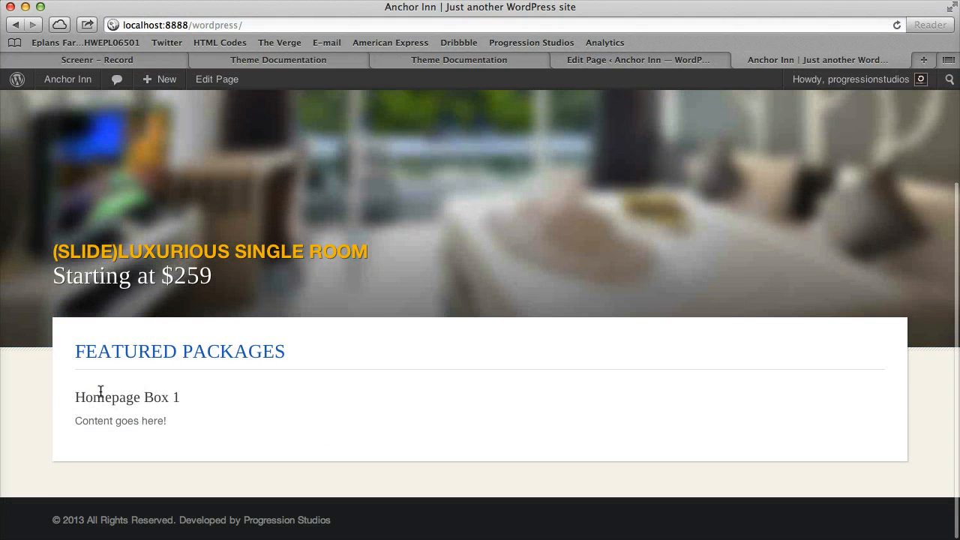
# - Upload home-3.jpg to the media library and set it as Homepage Box 1's featured image
pyautogui.click(689, 60)
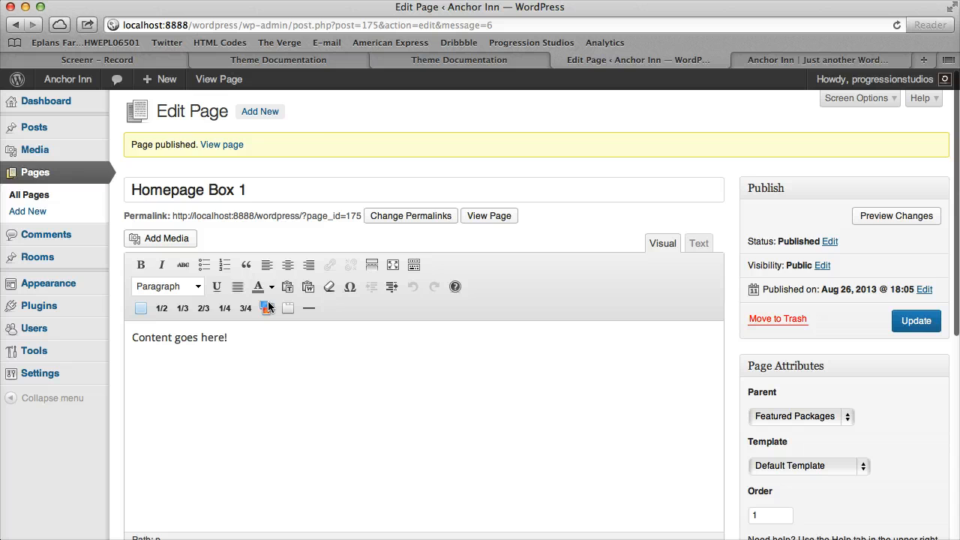
pyautogui.click(174, 239)
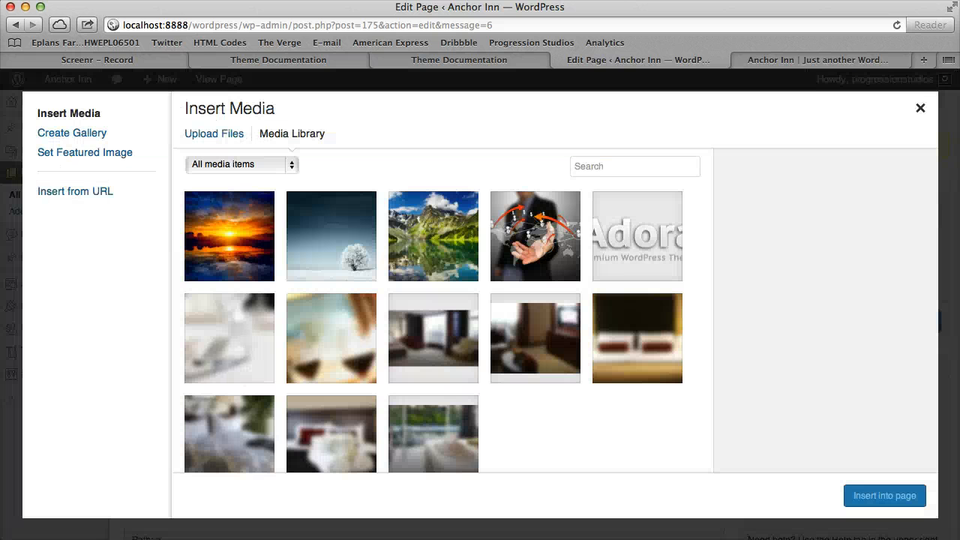
pyautogui.moveTo(959, 275); pyautogui.dragTo(472, 251)
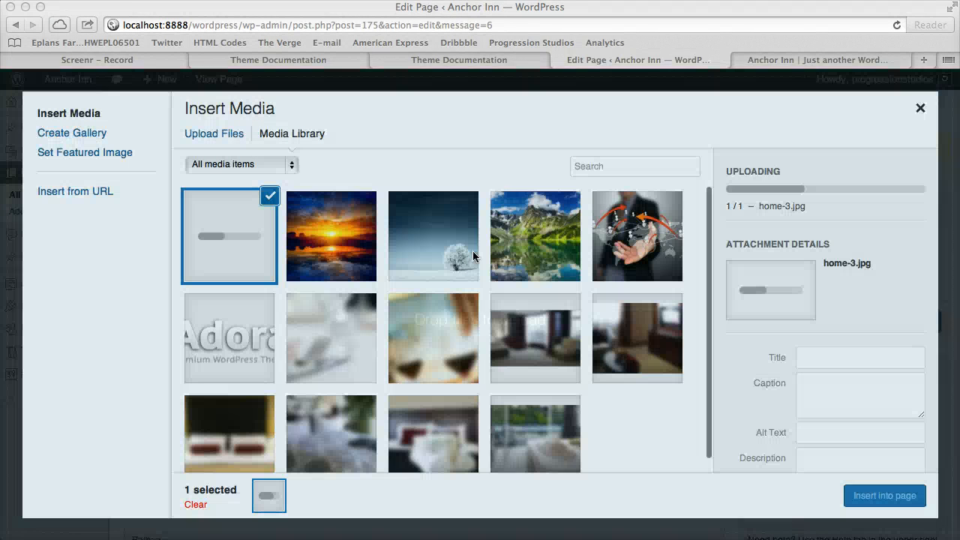
pyautogui.click(73, 153)
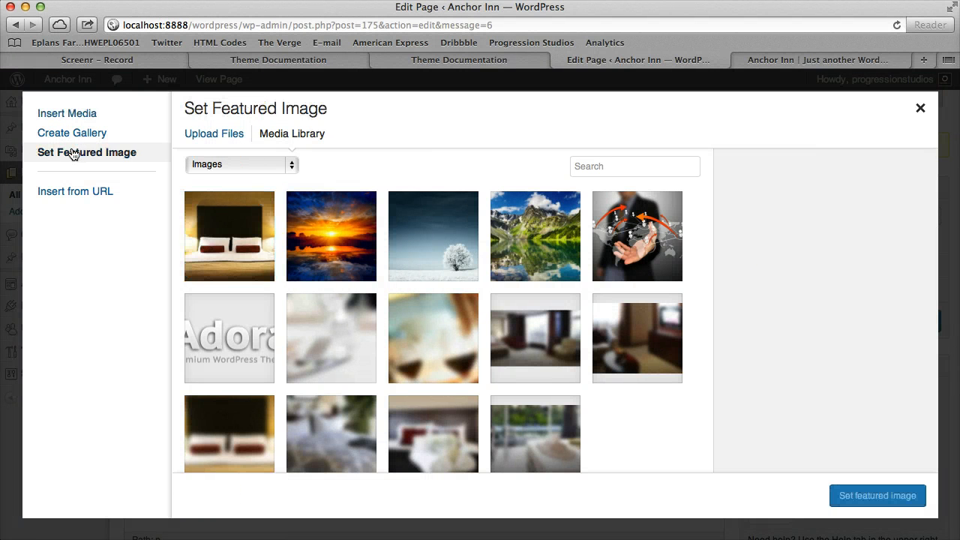
pyautogui.click(221, 245)
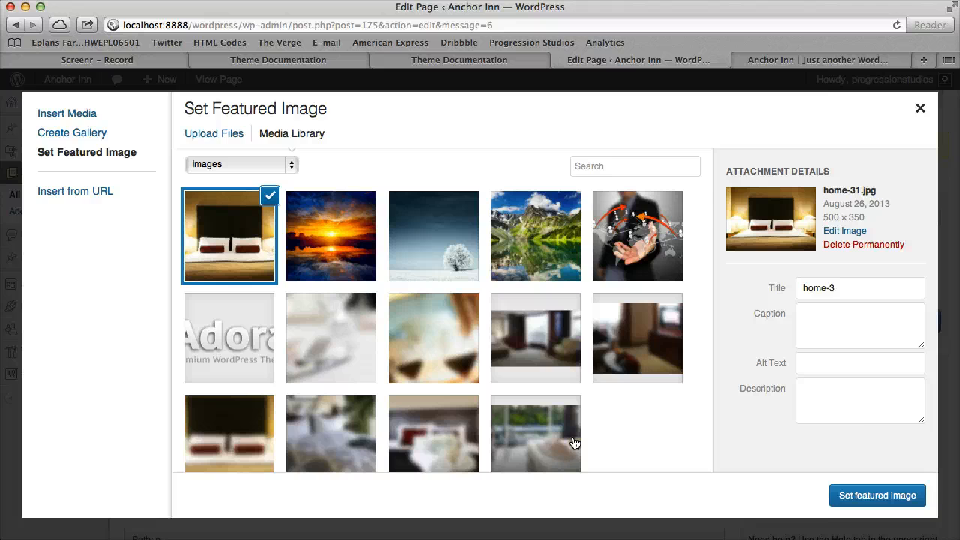
pyautogui.click(872, 496)
# - Update the Homepage Box 1 page and check its featured image on the site's front page
pyautogui.scroll(-5, 892, 356)
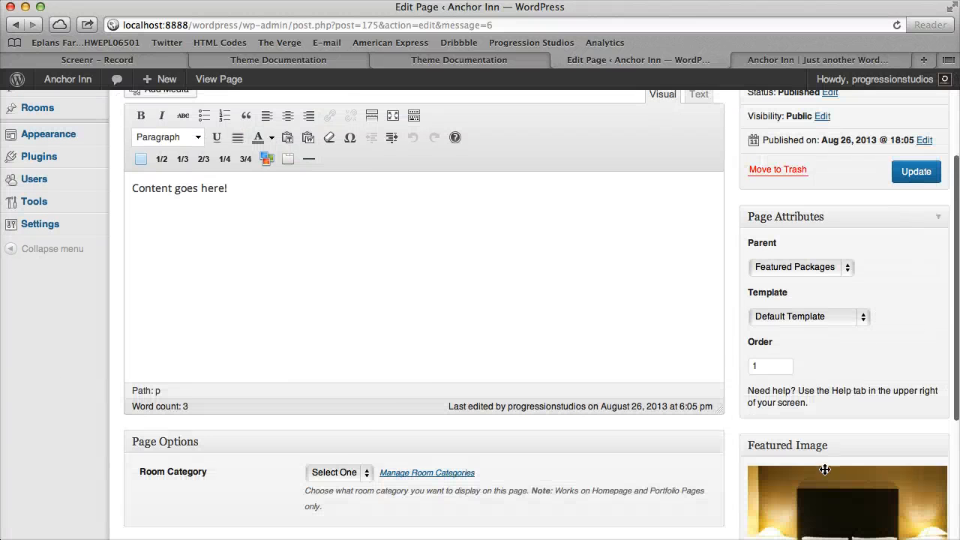
pyautogui.scroll(3, 714, 457)
pyautogui.scroll(2, 862, 360)
pyautogui.click(915, 318)
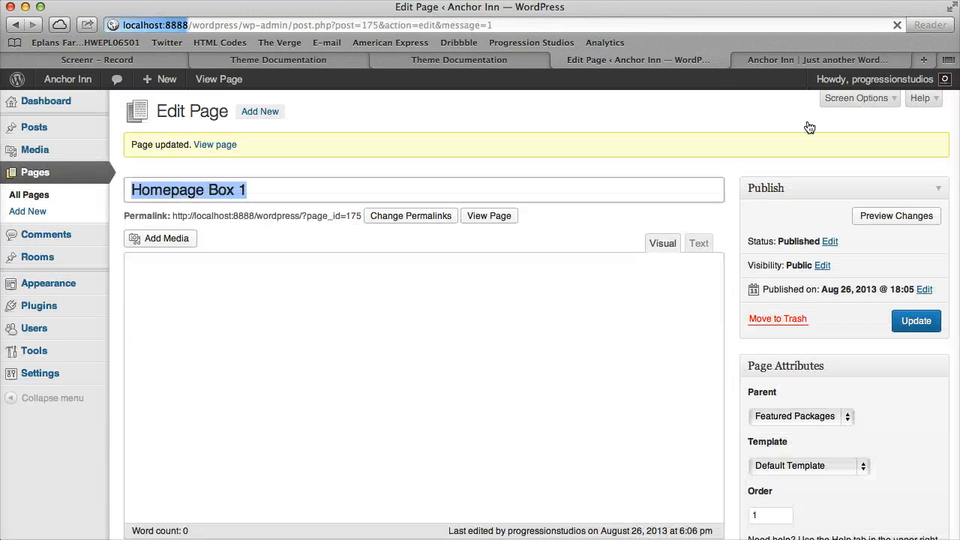
pyautogui.click(789, 60)
pyautogui.scroll(-5, 512, 194)
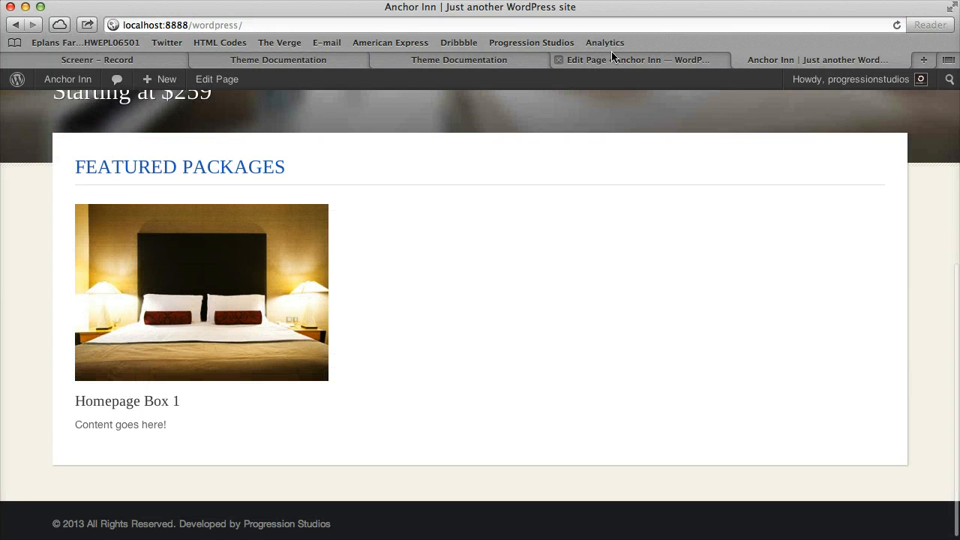
pyautogui.click(642, 62)
pyautogui.click(394, 392)
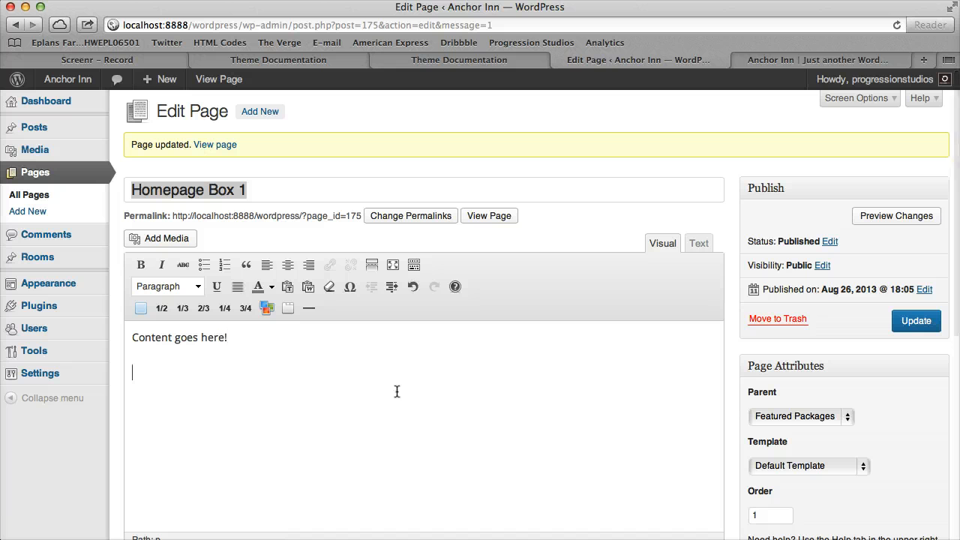
pyautogui.click(140, 309)
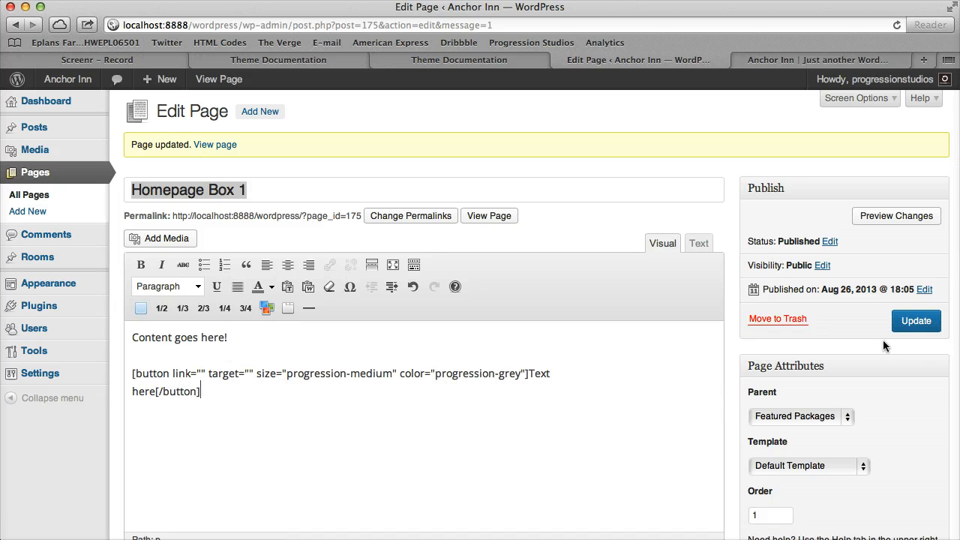
pyautogui.click(916, 320)
pyautogui.click(814, 60)
pyautogui.press('super+r')
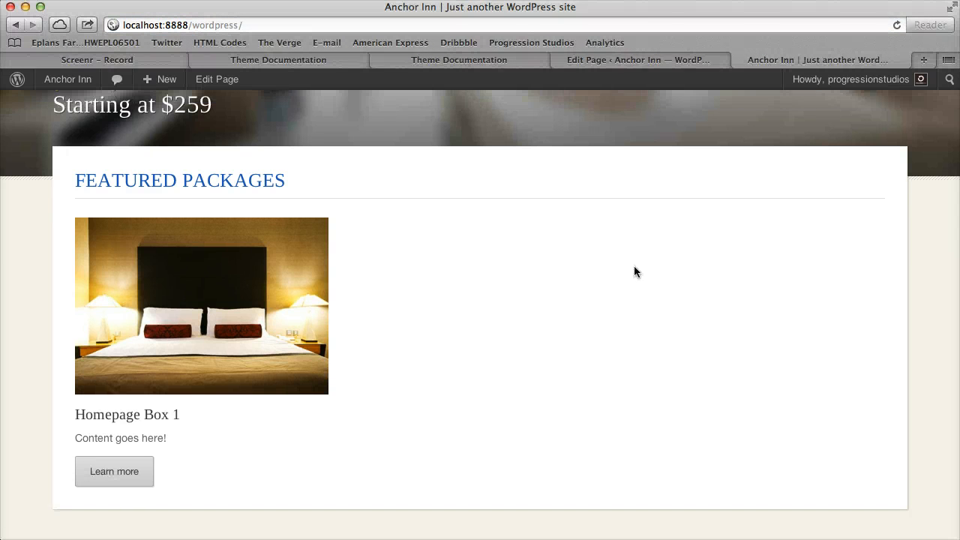
# - Add a new page titled "Homepage Box 2" with parent Featured Packages, order 2 and the body text "Content here..."
pyautogui.click(620, 61)
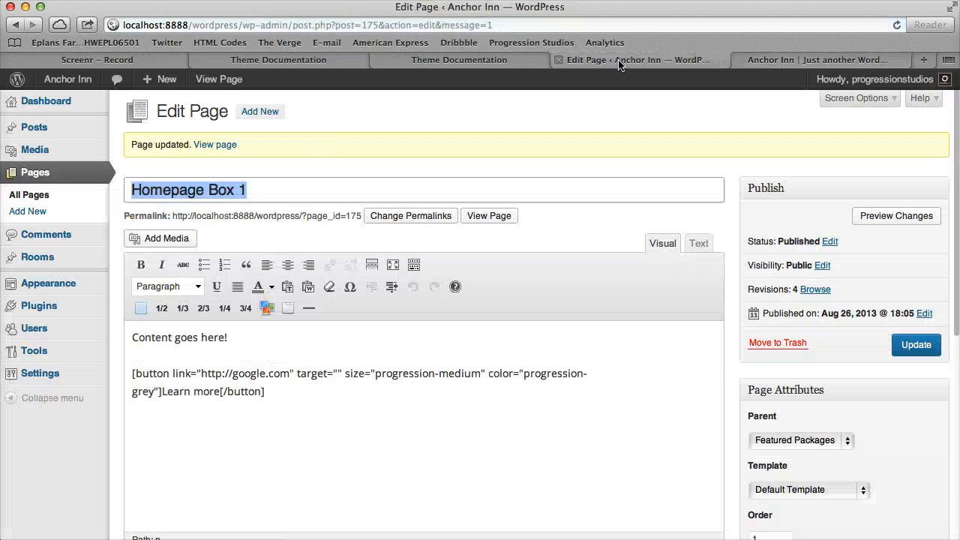
pyautogui.click(29, 211)
pyautogui.write('Homepage Box 2')
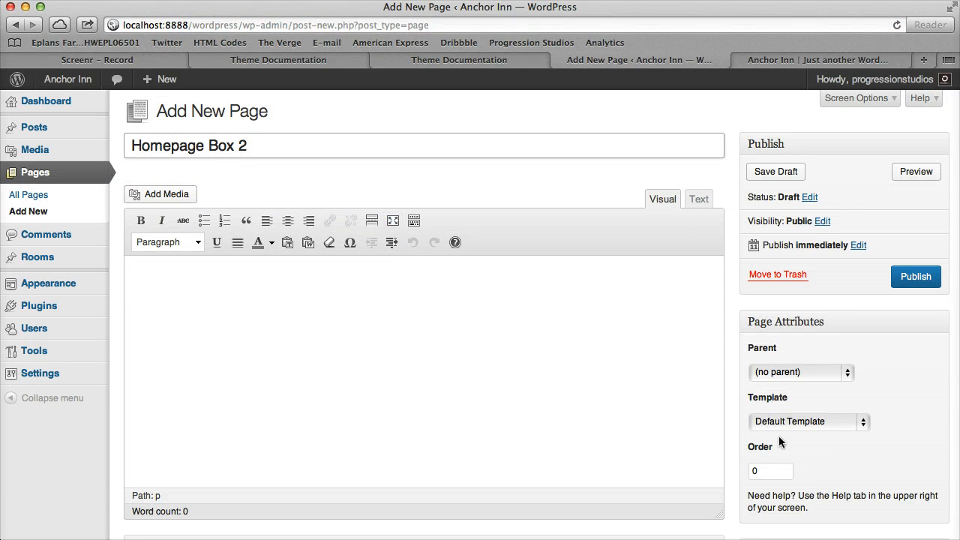
pyautogui.doubleClick(783, 471)
pyautogui.write('2')
pyautogui.click(808, 372)
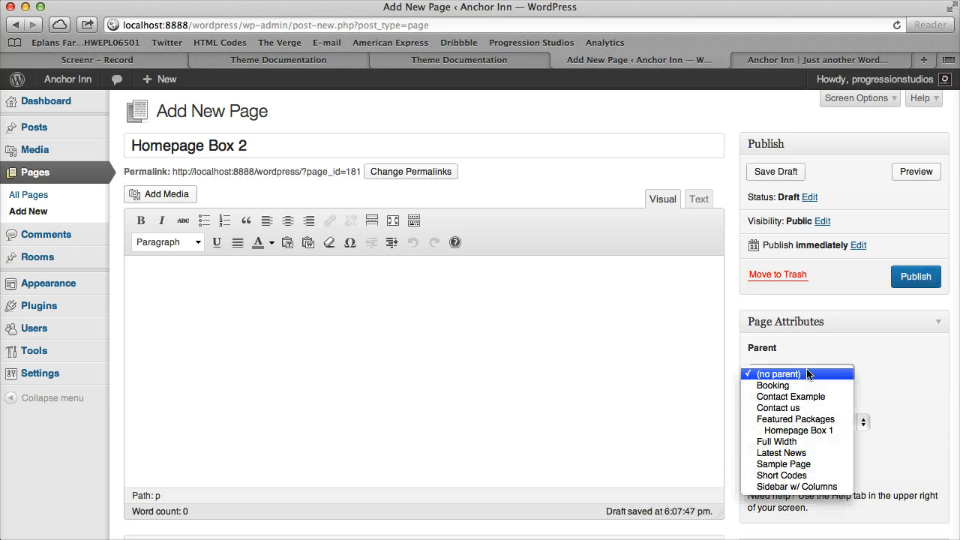
pyautogui.click(815, 420)
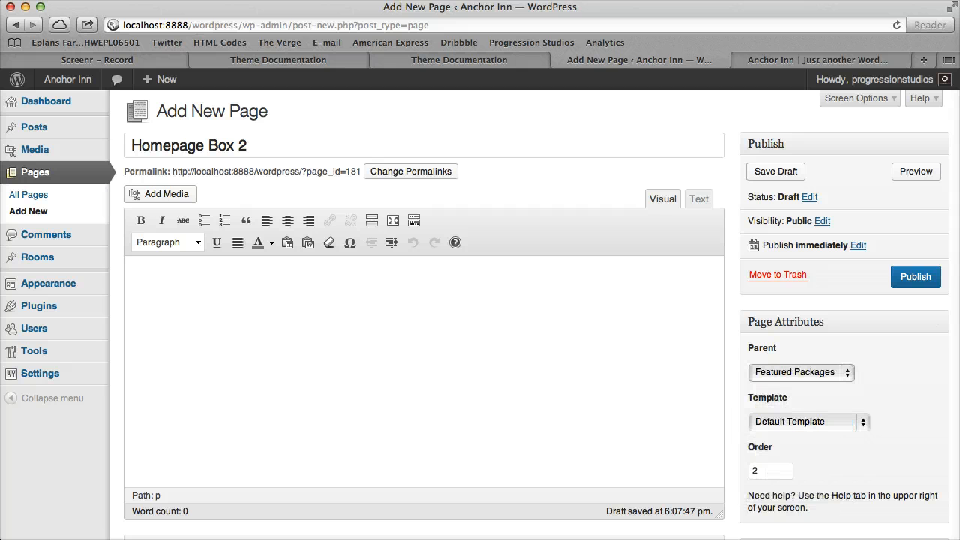
pyautogui.click(406, 342)
pyautogui.write('Content here...')
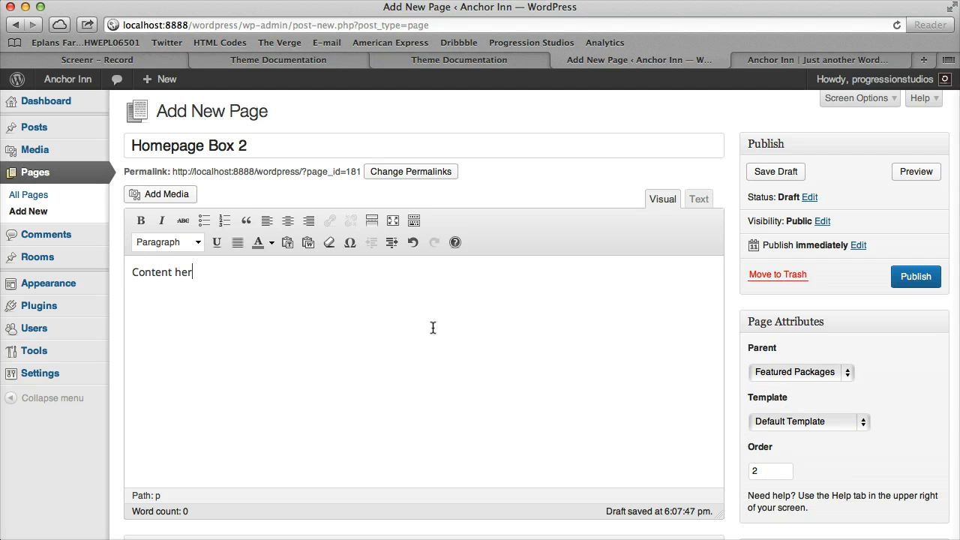
# - Upload home-2.jpg as Homepage Box 2's featured image, publish the page and view it on the site's front page
pyautogui.click(178, 194)
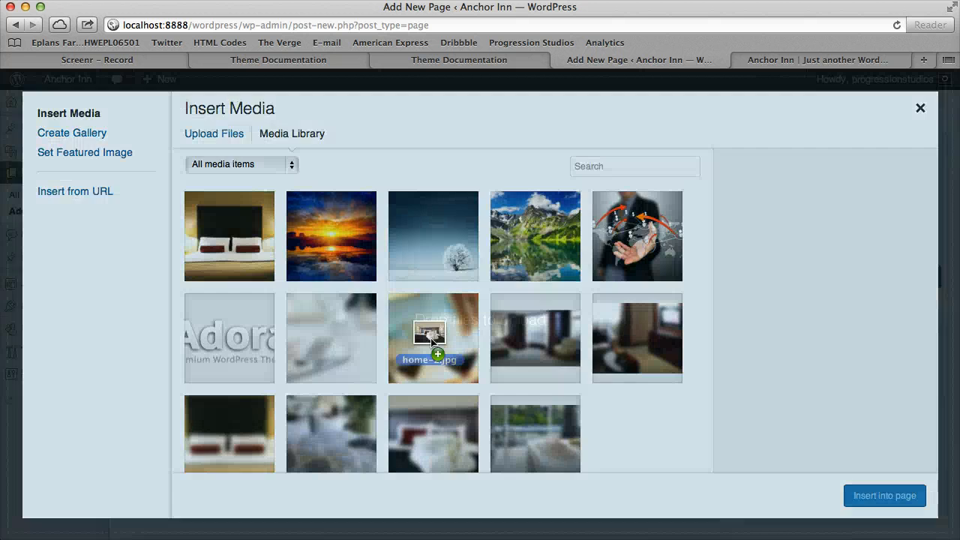
pyautogui.moveTo(403, 347); pyautogui.dragTo(321, 267)
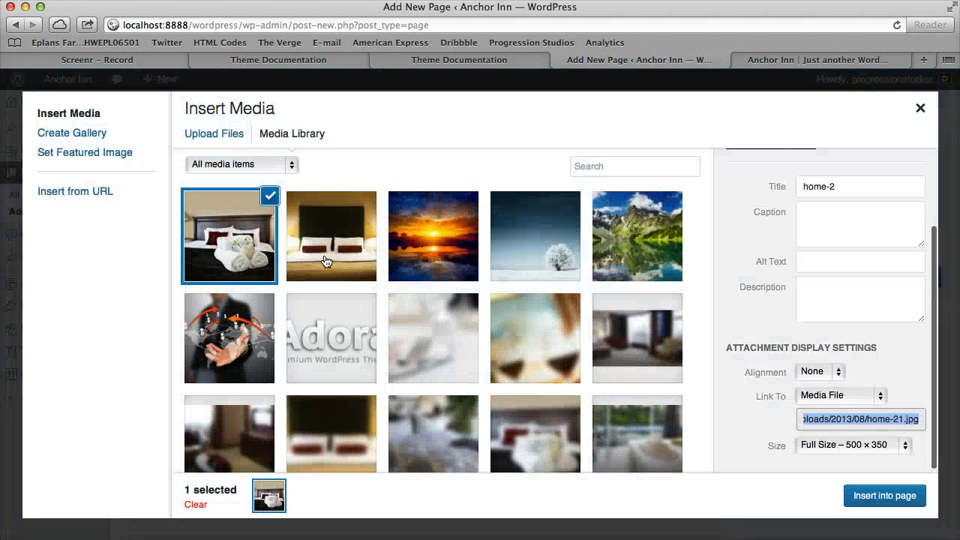
pyautogui.click(116, 152)
pyautogui.click(201, 234)
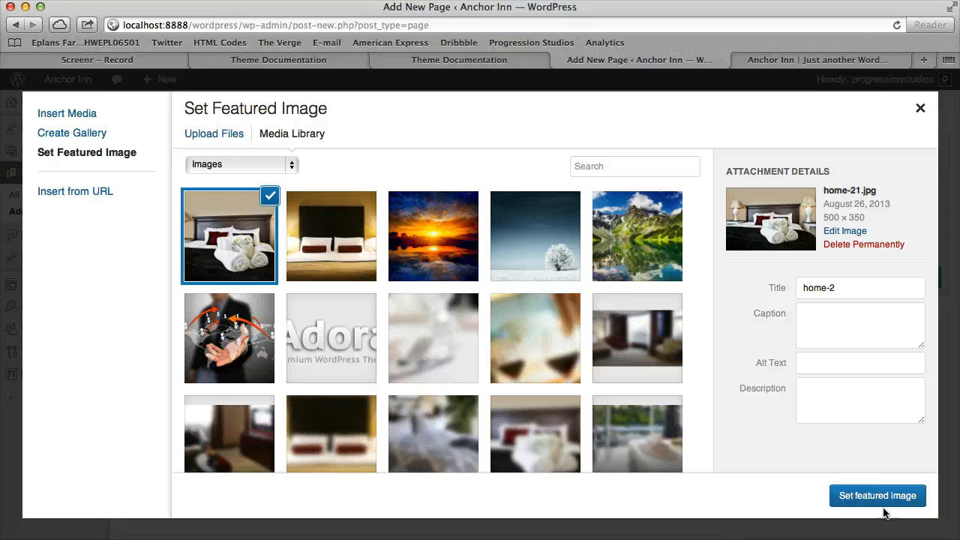
pyautogui.click(847, 495)
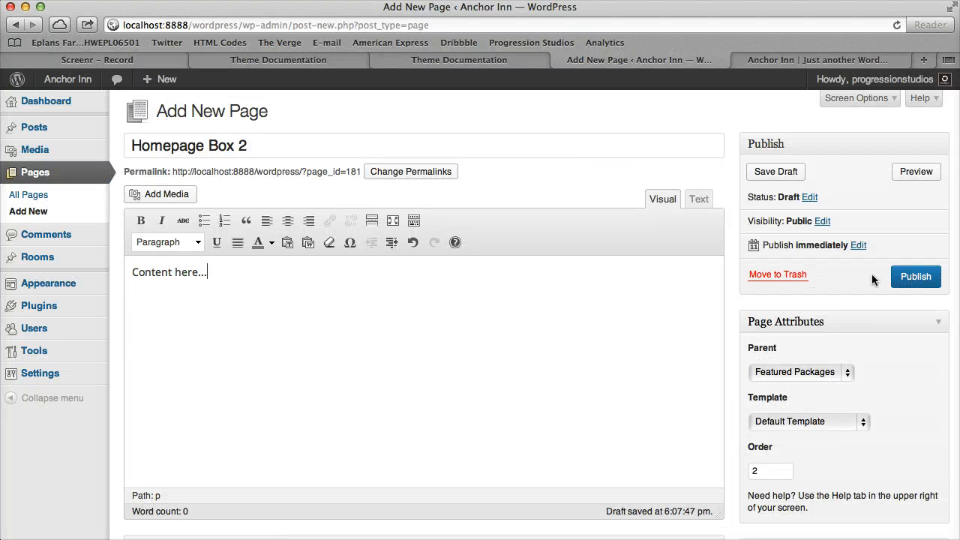
pyautogui.click(916, 276)
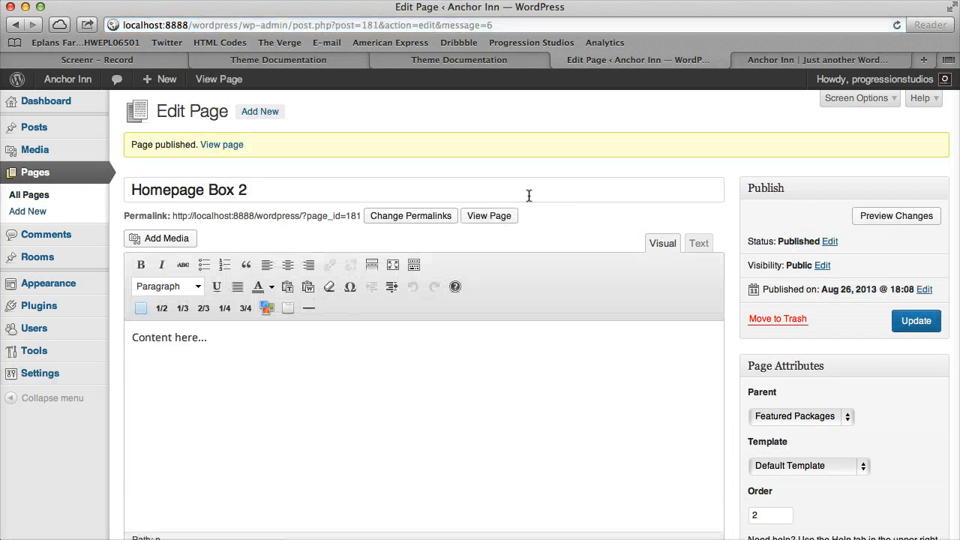
pyautogui.click(817, 59)
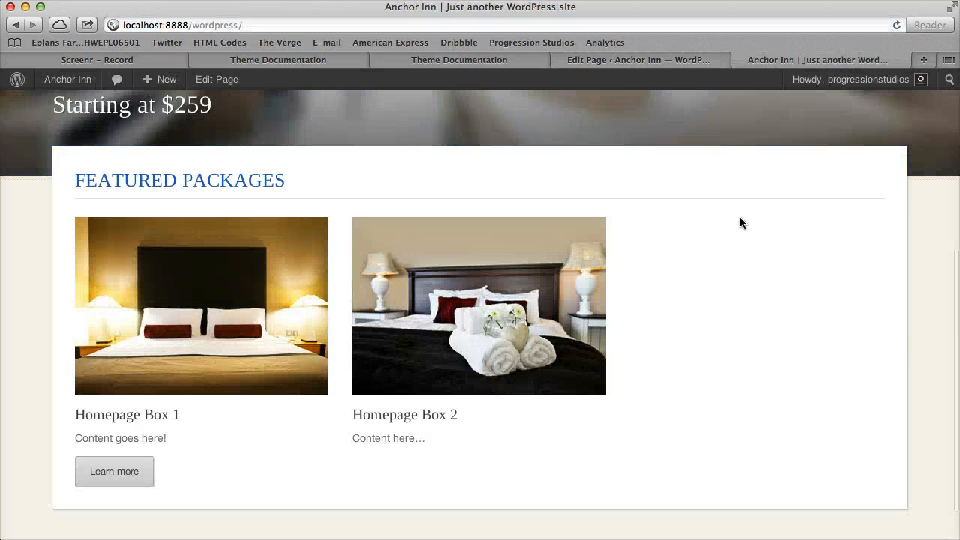
# - Add a new page titled "Homepage box 3" with Featured Packages as its parent
pyautogui.click(694, 60)
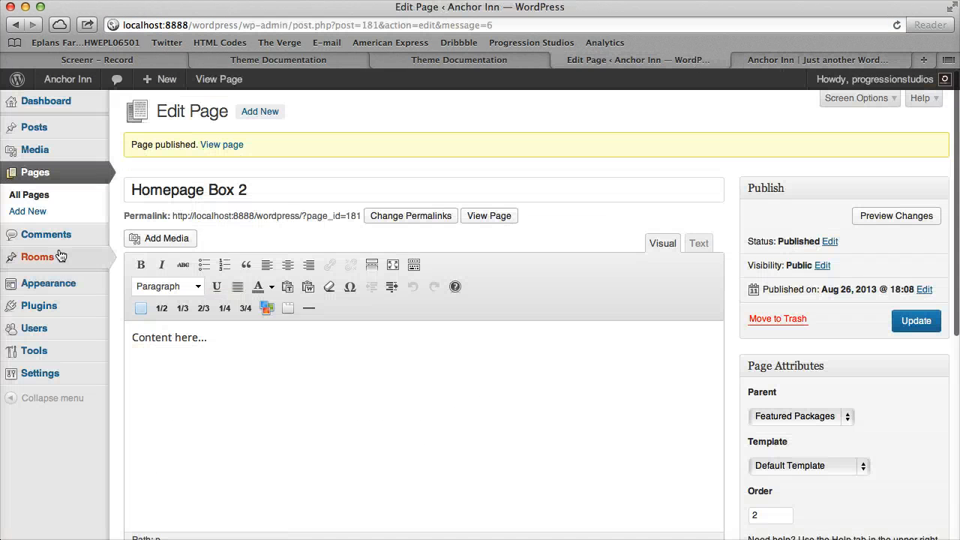
pyautogui.click(28, 211)
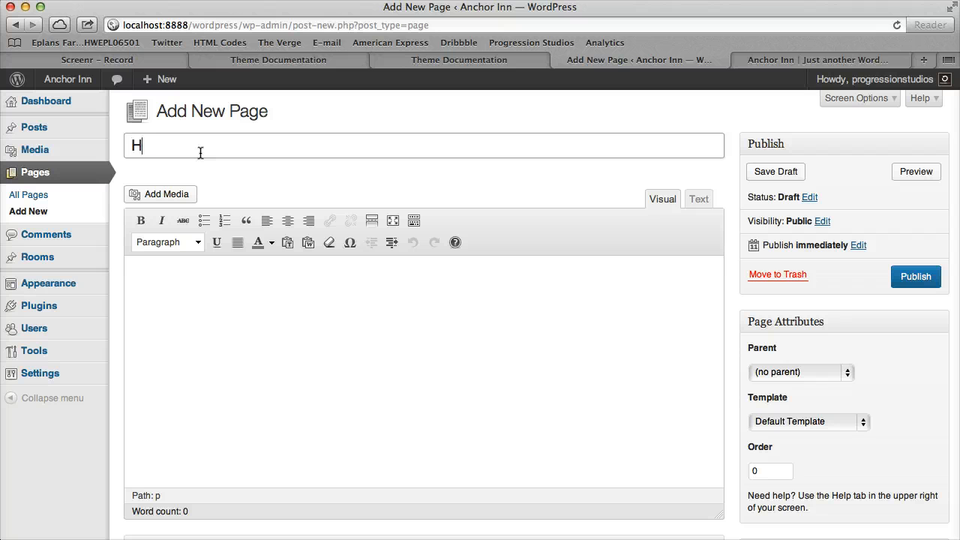
pyautogui.write('omepage box 3')
pyautogui.click(799, 372)
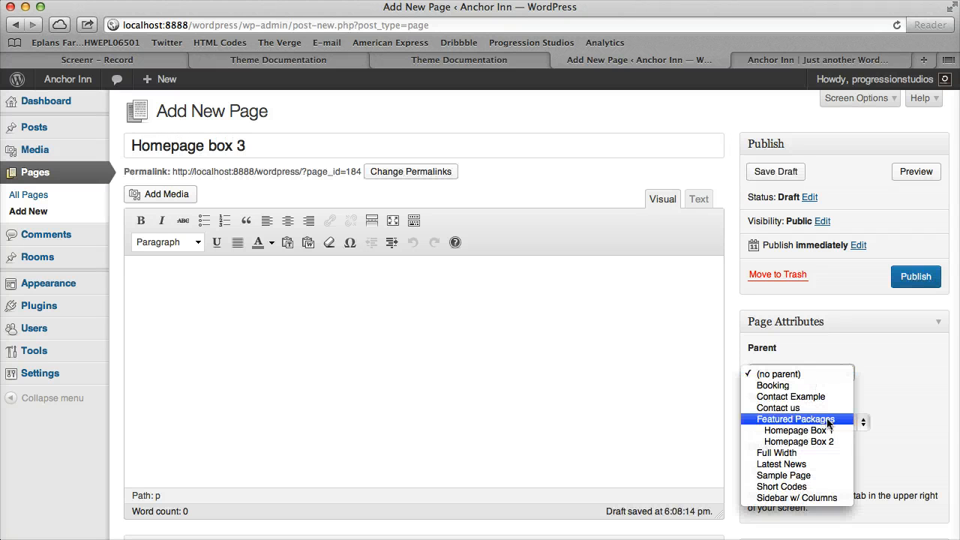
pyautogui.click(829, 425)
# - Set home-21.jpg from the media library as the page's featured image, publish the page and reload the site's front page
pyautogui.click(148, 197)
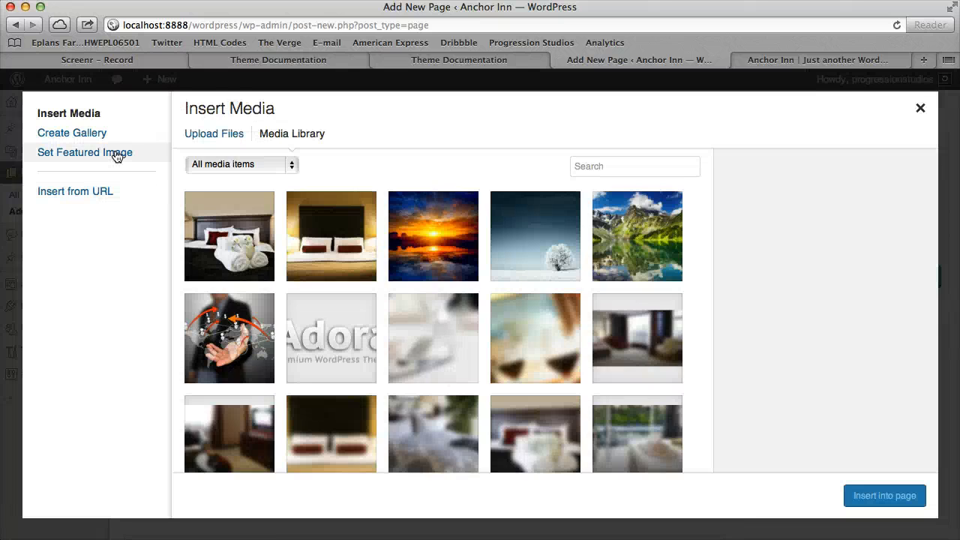
pyautogui.click(85, 153)
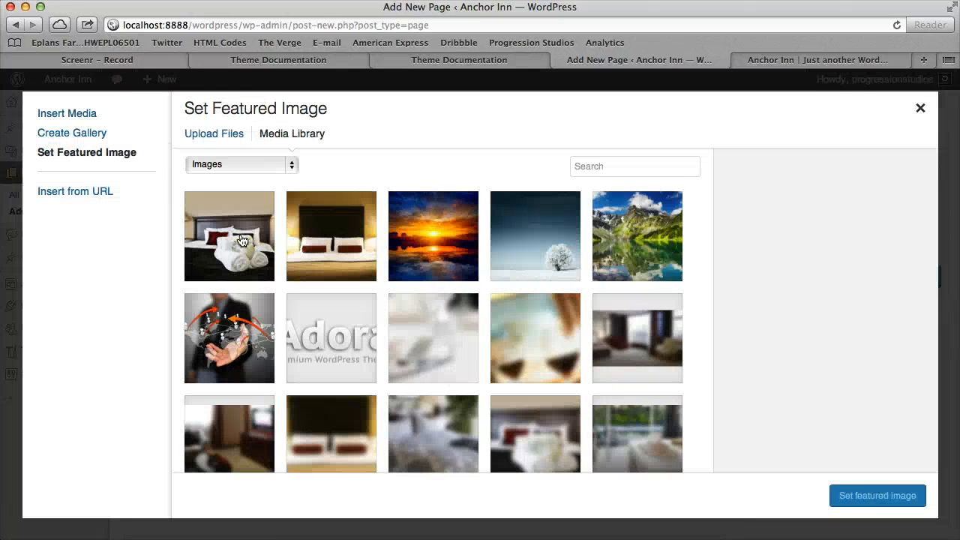
pyautogui.click(243, 240)
pyautogui.click(876, 496)
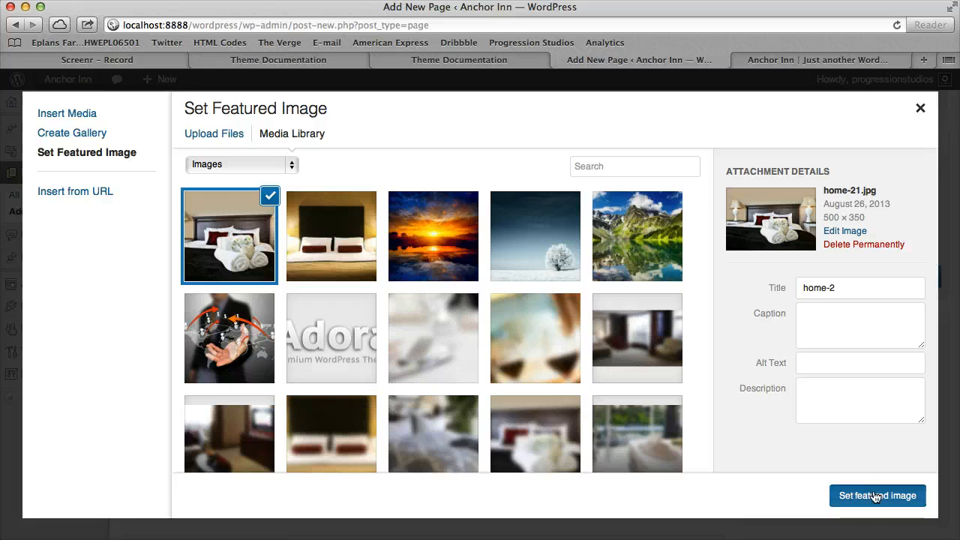
pyautogui.click(916, 277)
pyautogui.click(853, 60)
pyautogui.press('super+r')
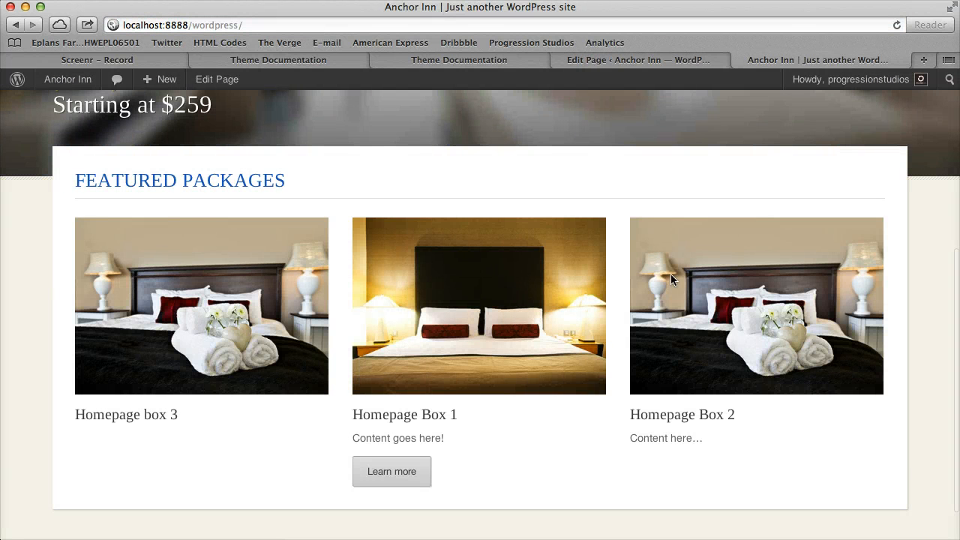
# - Set Homepage box 3's order to 3, update the page and reload the site's front page
pyautogui.click(629, 65)
pyautogui.scroll(-2, 480, 409)
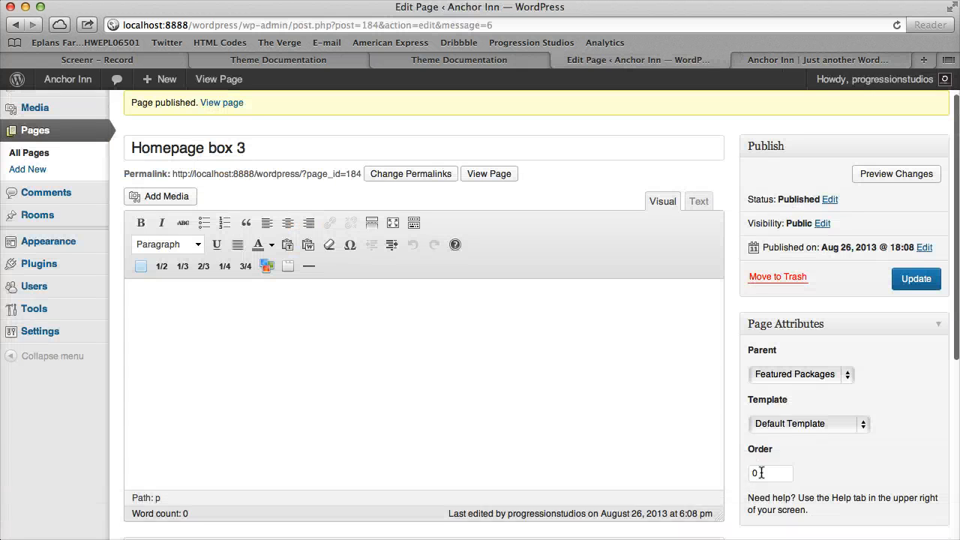
pyautogui.write('3')
pyautogui.click(922, 287)
pyautogui.click(826, 61)
pyautogui.press('super+r')
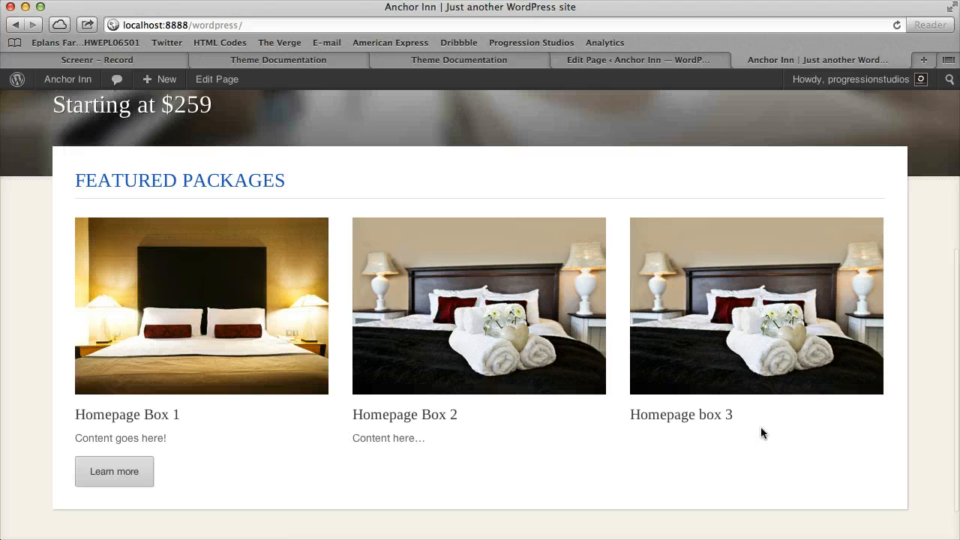
# - Examine the front page from the header and slide down to the Featured Packages boxes and footer
pyautogui.scroll(4, 688, 347)
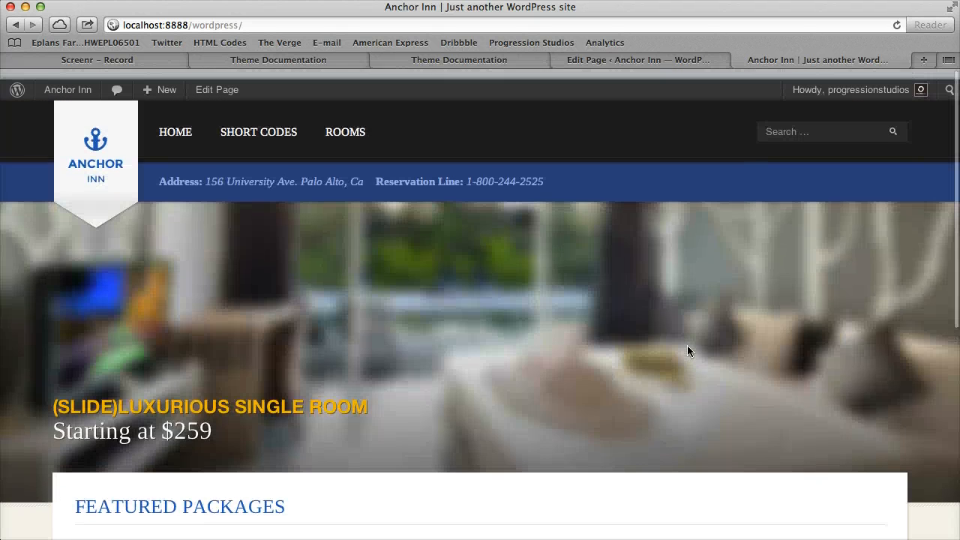
pyautogui.scroll(-5, 688, 346)
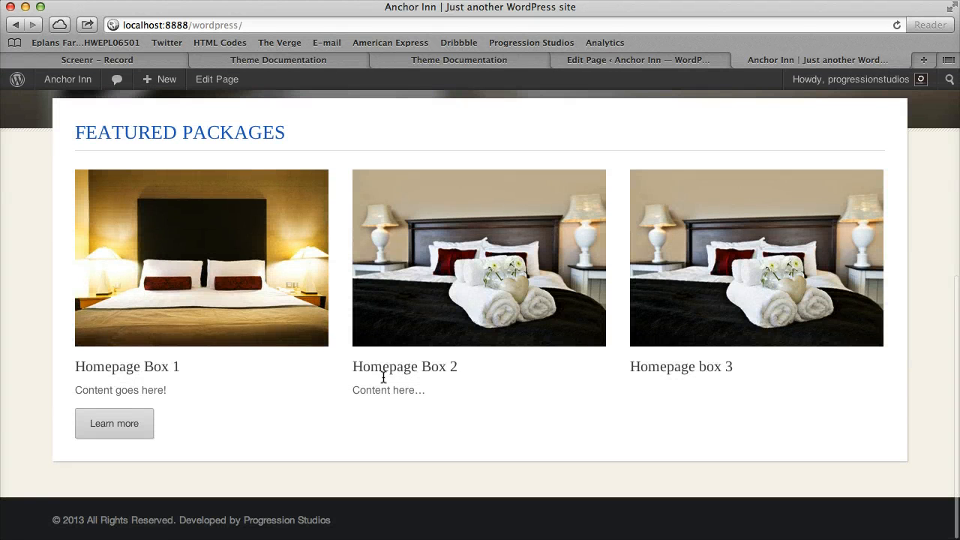
pyautogui.scroll(5, 268, 303)
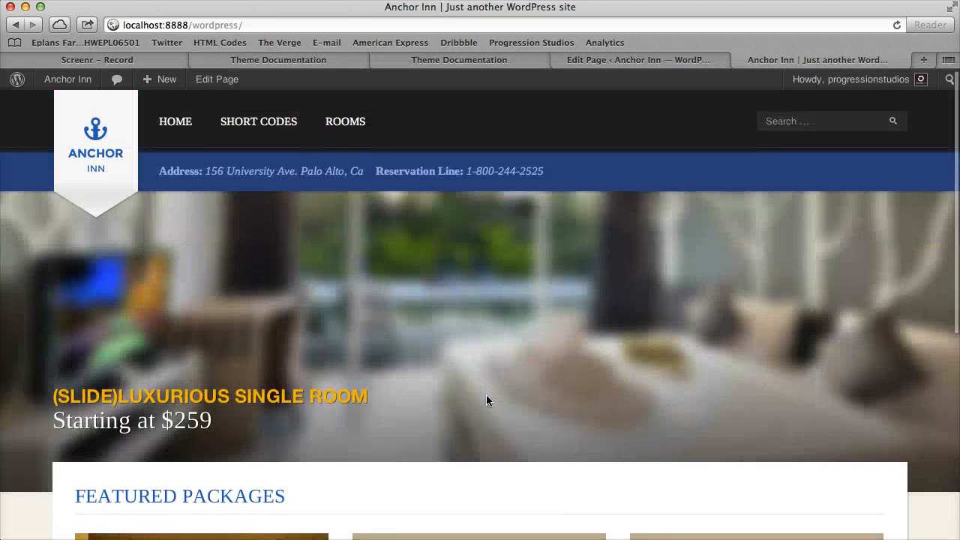
pyautogui.moveTo(374, 131)
pyautogui.scroll(-5, 669, 352)
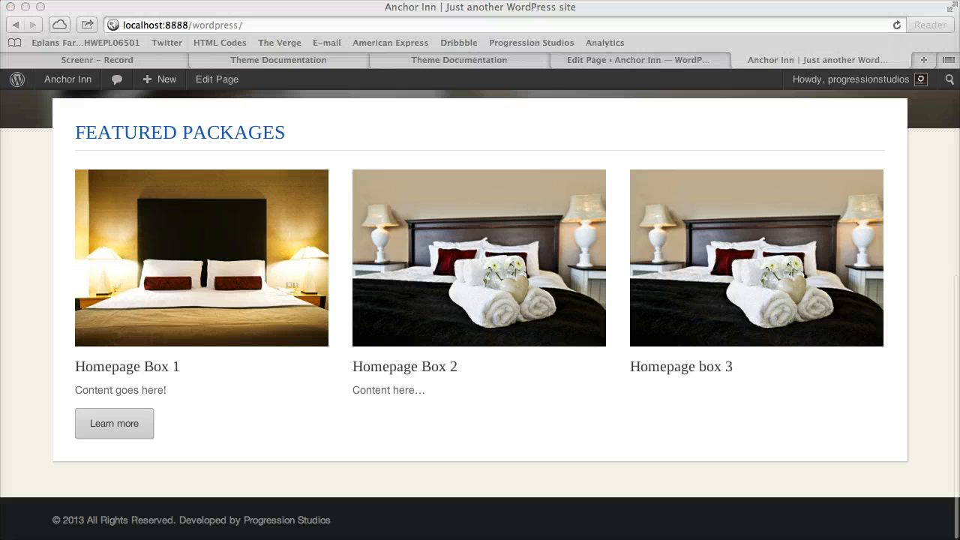
pyautogui.scroll(5, 428, 283)
pyautogui.scroll(-3, 63, 445)
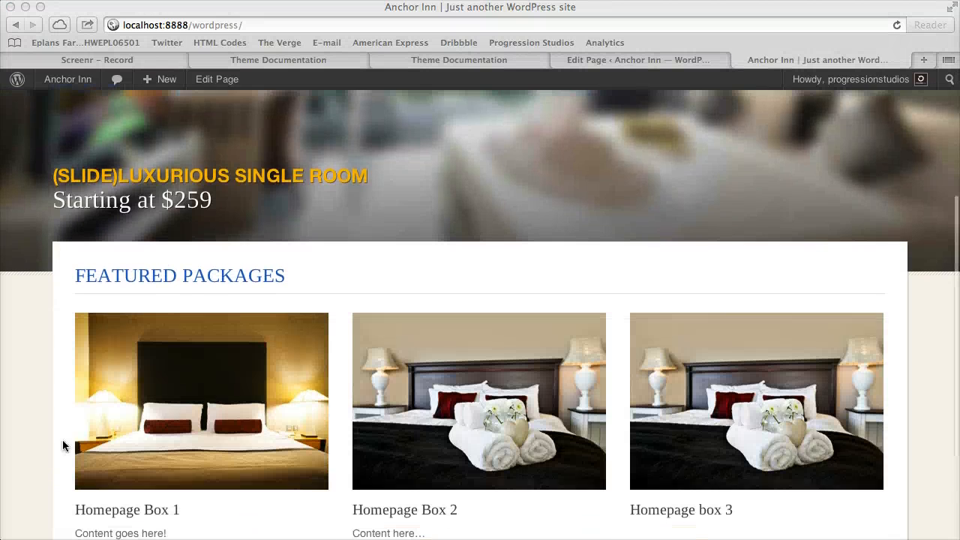
pyautogui.click(93, 268)
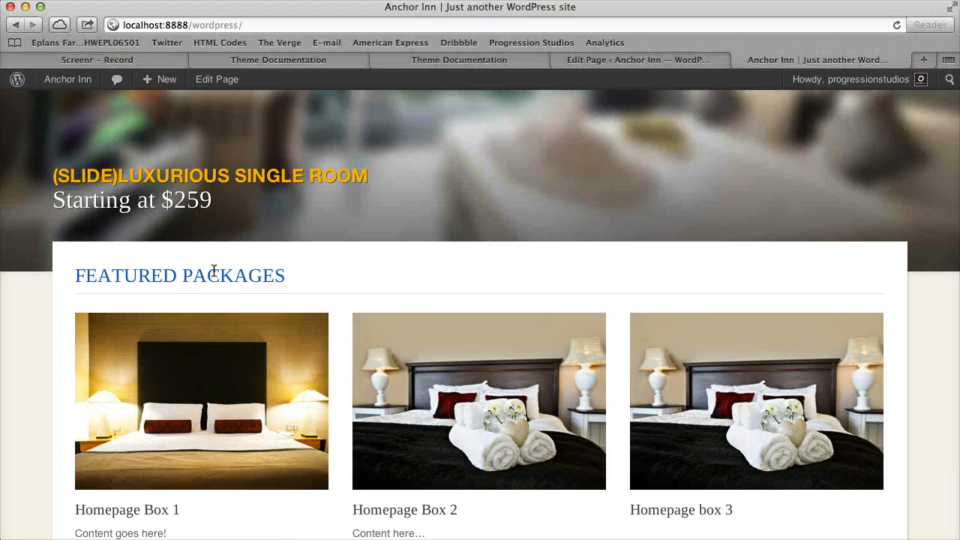
pyautogui.scroll(3, 255, 309)
# - In the site's widget settings, collapse the Sidebar area, expand Homepage Content and add a Text widget to it
pyautogui.click(649, 60)
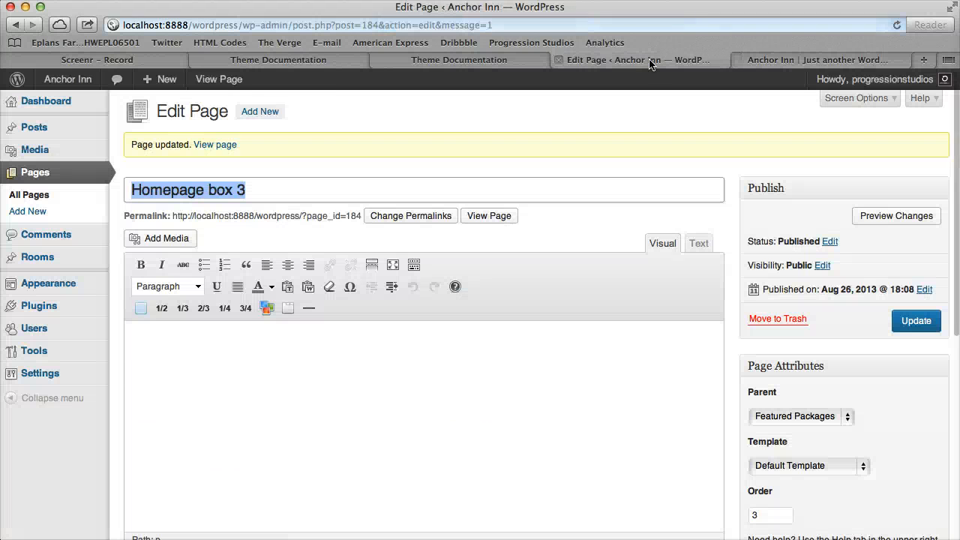
pyautogui.moveTo(65, 282)
pyautogui.click(142, 316)
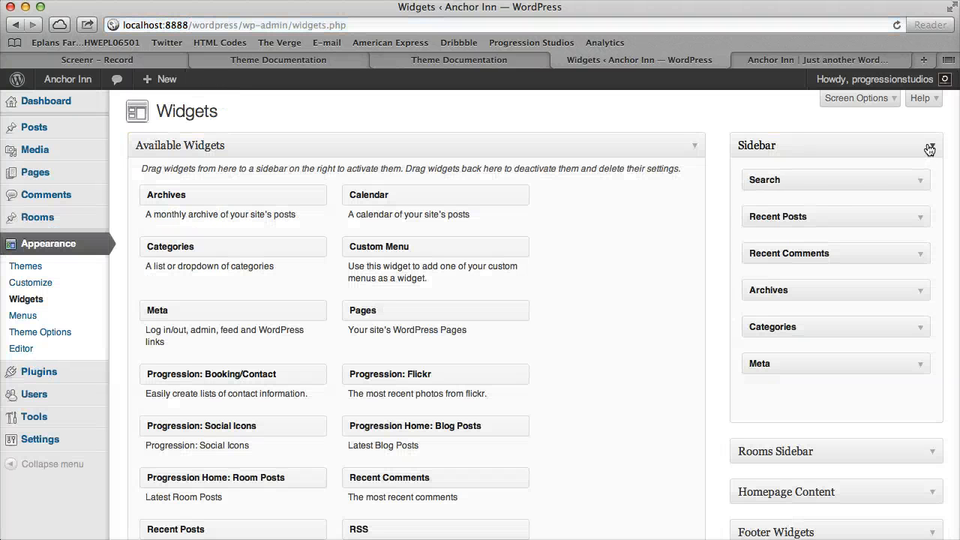
pyautogui.click(930, 148)
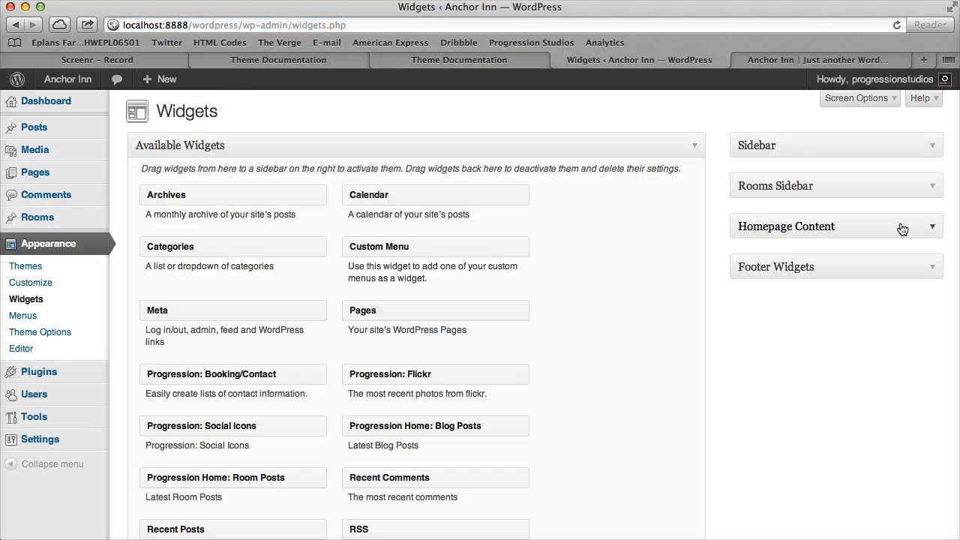
pyautogui.click(901, 226)
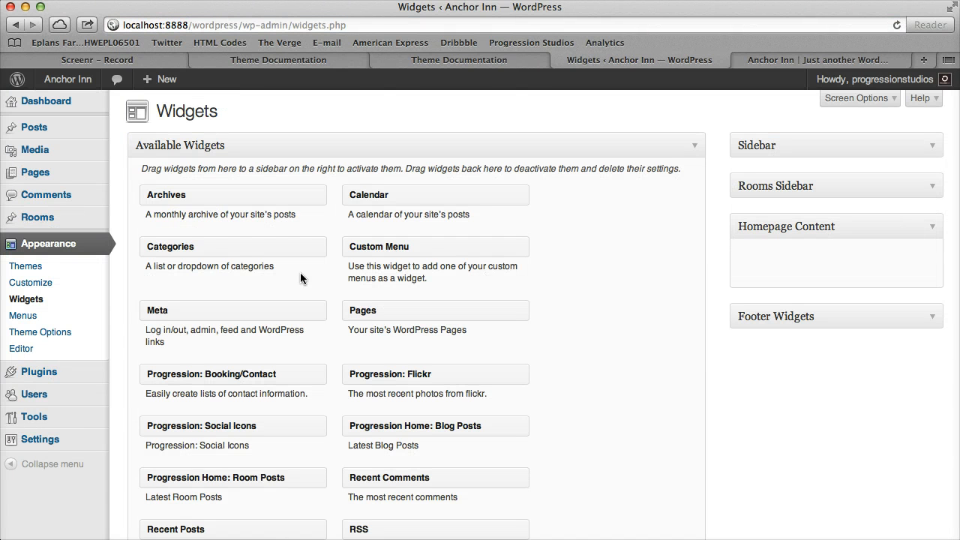
pyautogui.scroll(-2, 369, 493)
pyautogui.scroll(-3, 297, 492)
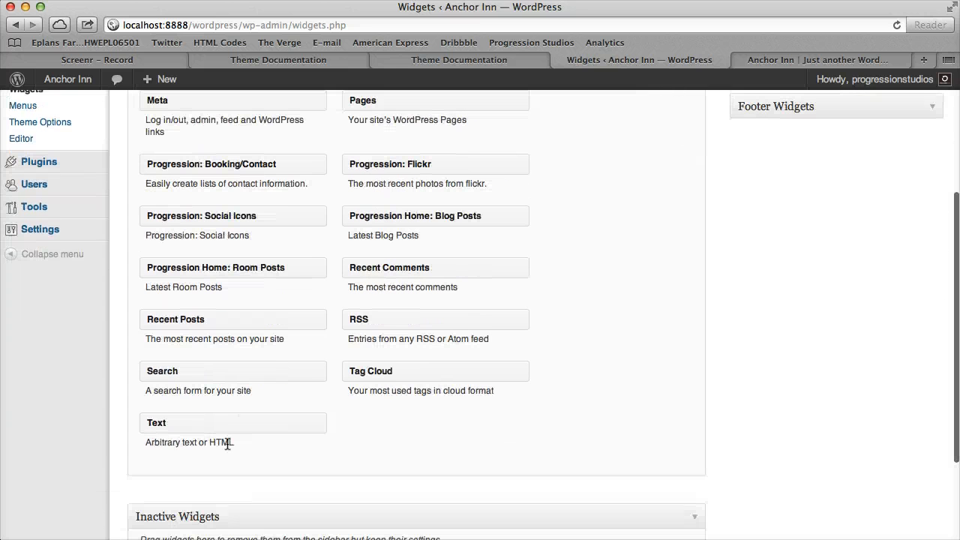
pyautogui.moveTo(230, 422); pyautogui.dragTo(808, 263)
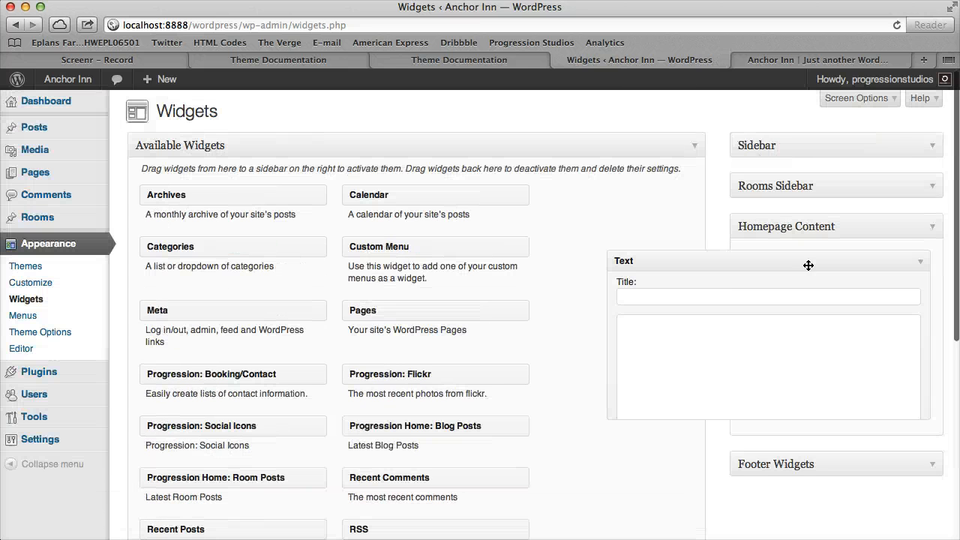
# - Title the Text widget "Booking Form", enter "Booking for short code here" as its content, save it and collapse it
pyautogui.click(771, 300)
pyautogui.write('Booking F')
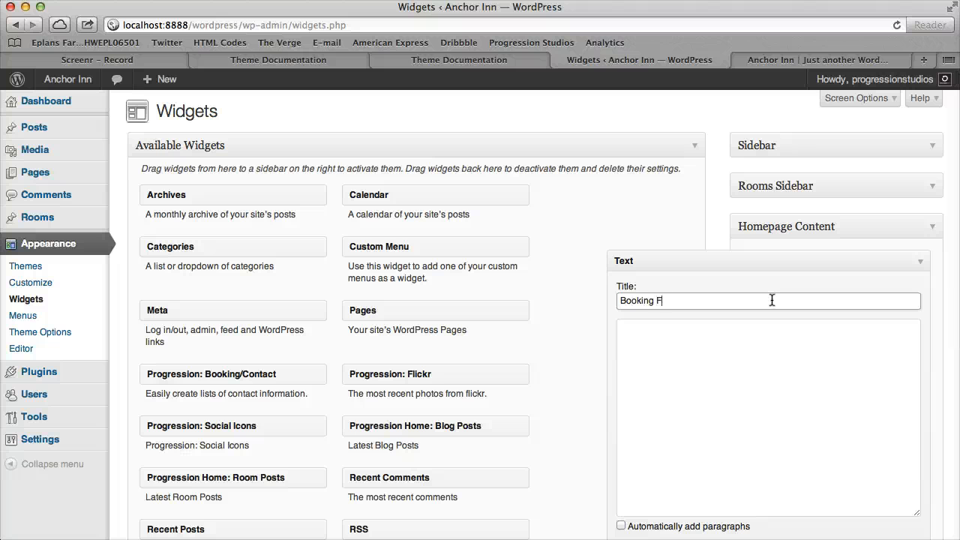
pyautogui.write('orm')
pyautogui.click(776, 357)
pyautogui.write('Booki')
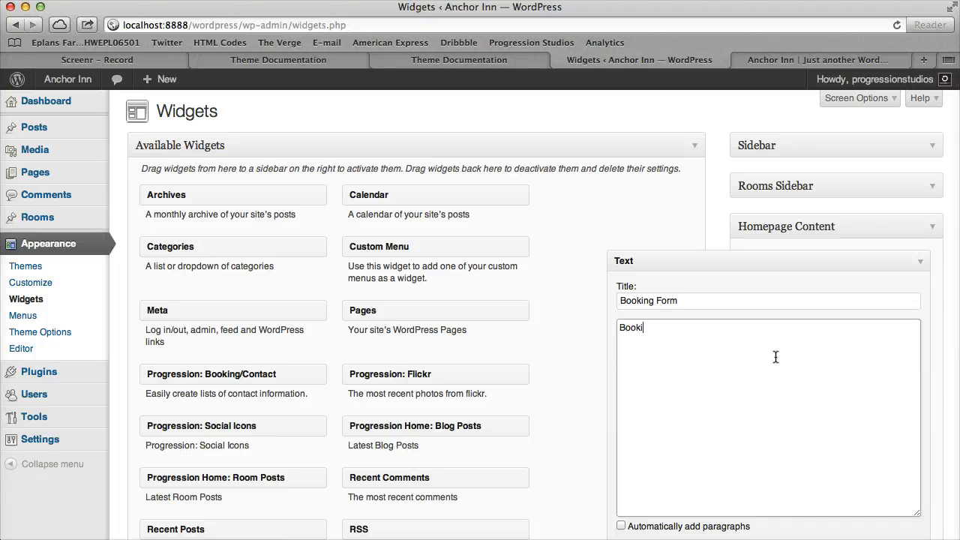
pyautogui.write('ng for short code here')
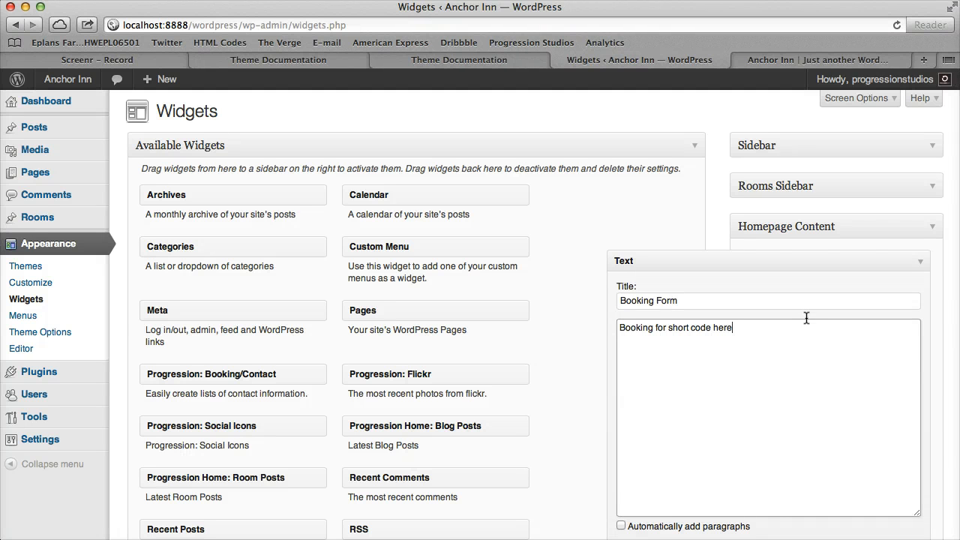
pyautogui.scroll(-3, 922, 252)
pyautogui.click(900, 474)
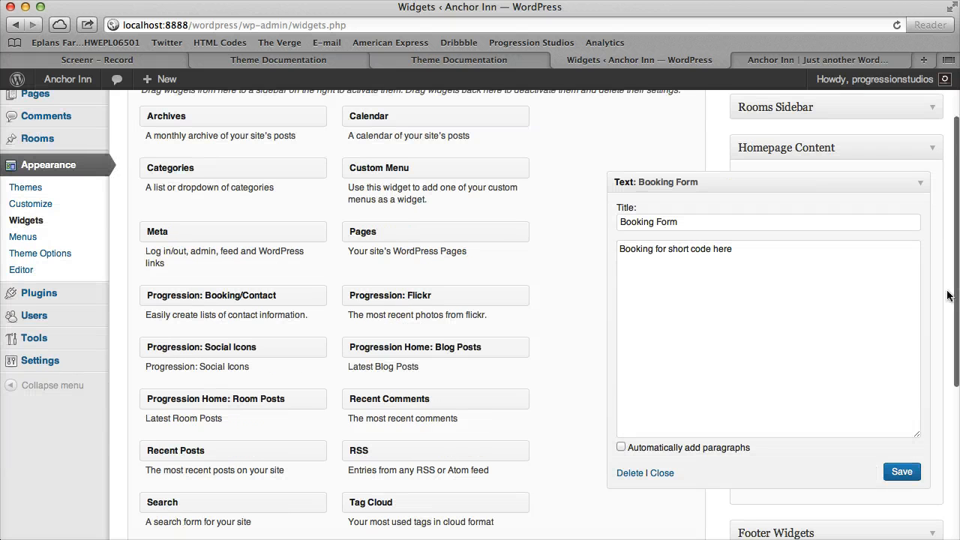
pyautogui.click(924, 184)
pyautogui.click(924, 184)
pyautogui.click(910, 184)
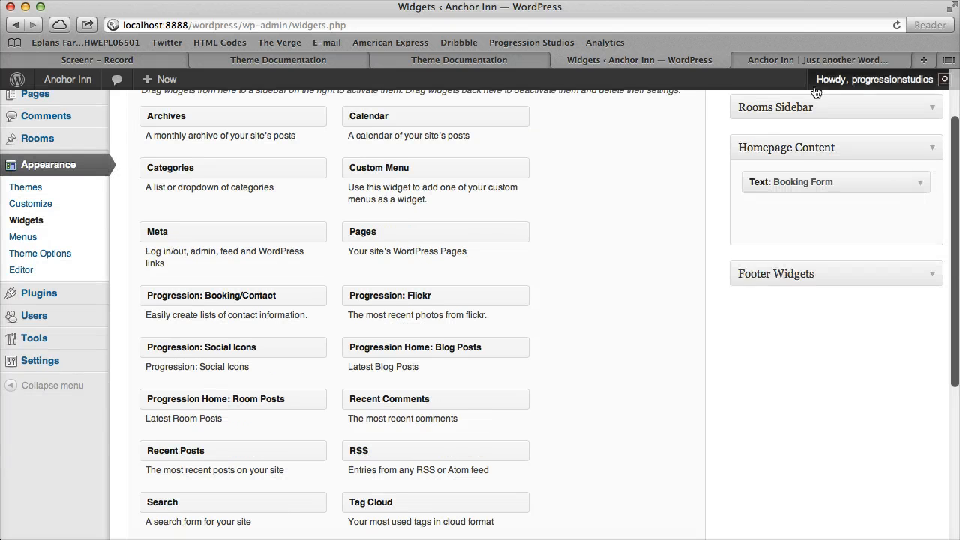
# - Reload the site's front page and check the Booking Form section's heading and text and its placement above Featured Packages
pyautogui.click(811, 63)
pyautogui.scroll(2, 750, 269)
pyautogui.press('super+r')
pyautogui.scroll(-5, 745, 267)
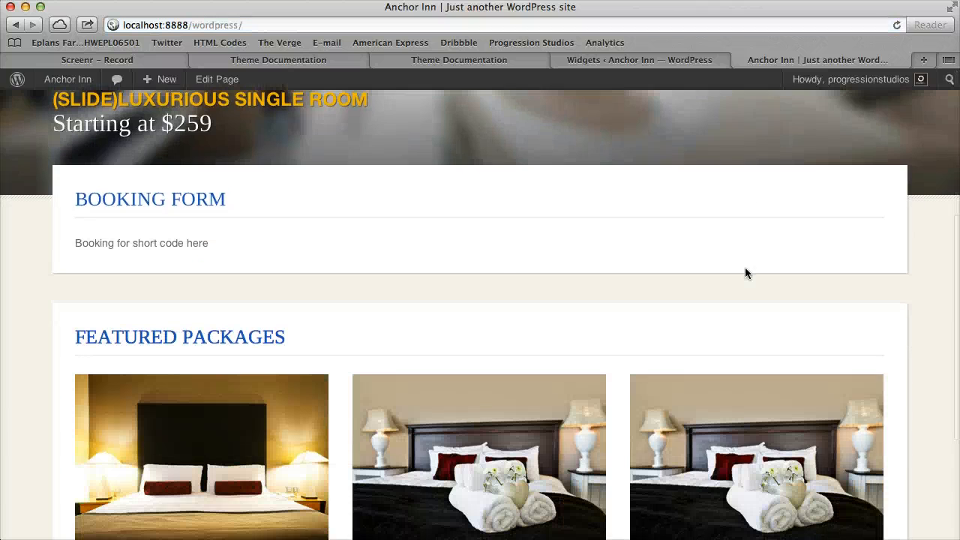
pyautogui.moveTo(68, 195); pyautogui.dragTo(275, 189)
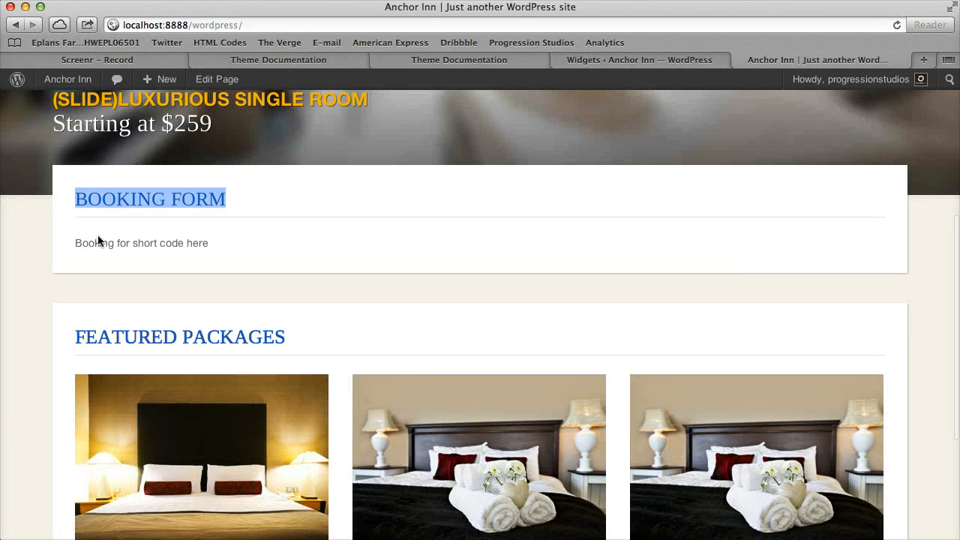
pyautogui.moveTo(71, 243)
pyautogui.mouseDown()
pyautogui.moveTo(262, 238)
pyautogui.moveTo(70, 242)
pyautogui.mouseUp()
pyautogui.click(261, 238)
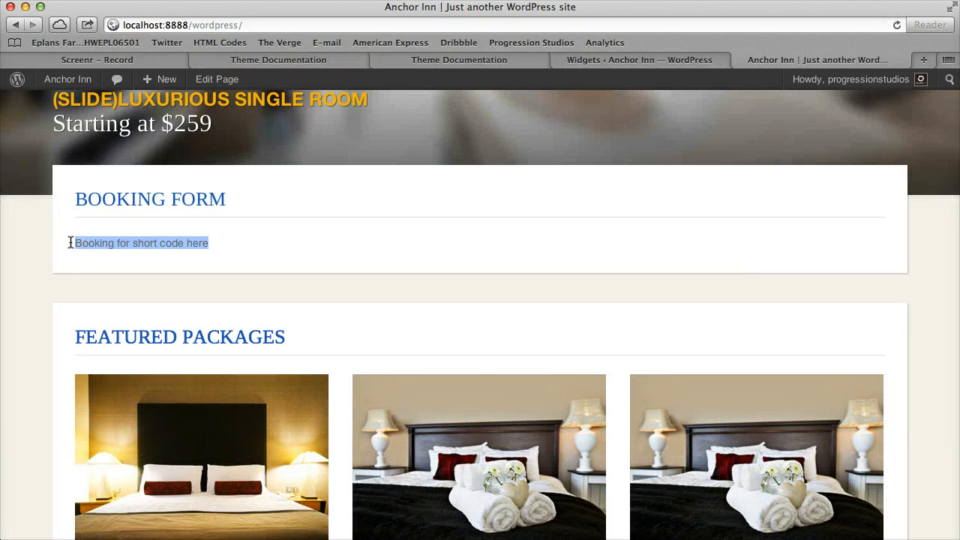
pyautogui.click(72, 243)
pyautogui.scroll(-3, 171, 269)
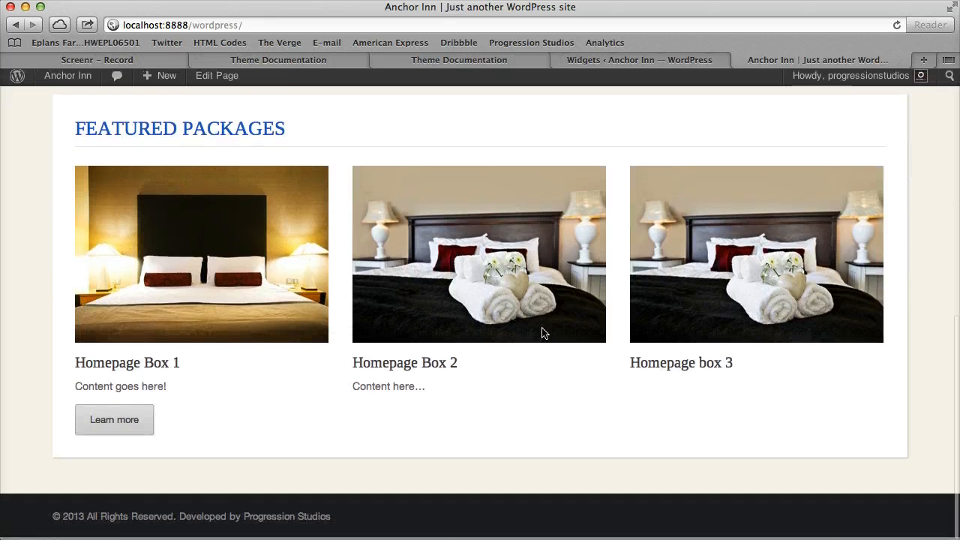
pyautogui.scroll(10, 544, 333)
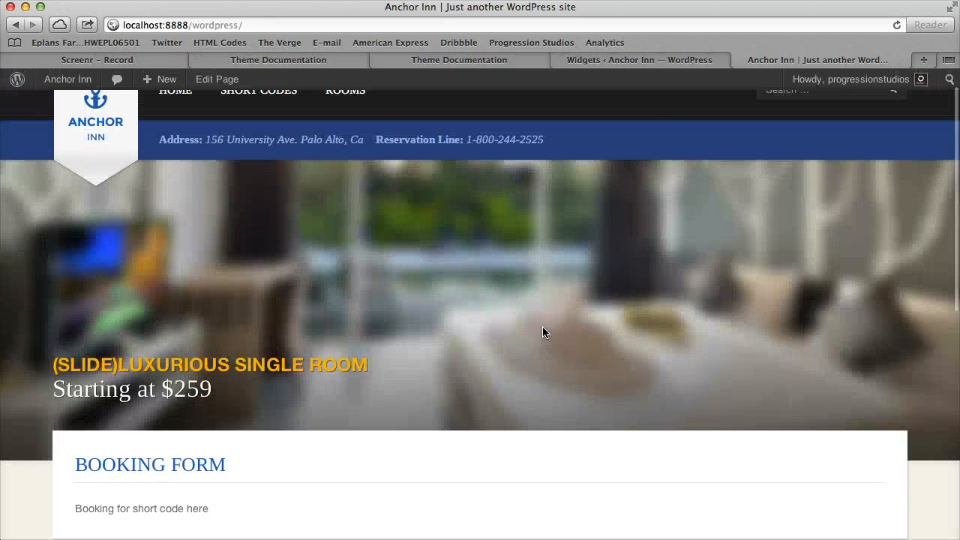
# - Add a Progression Home: Room Posts widget to the Homepage Content area, above the Booking Form text widget
pyautogui.click(662, 59)
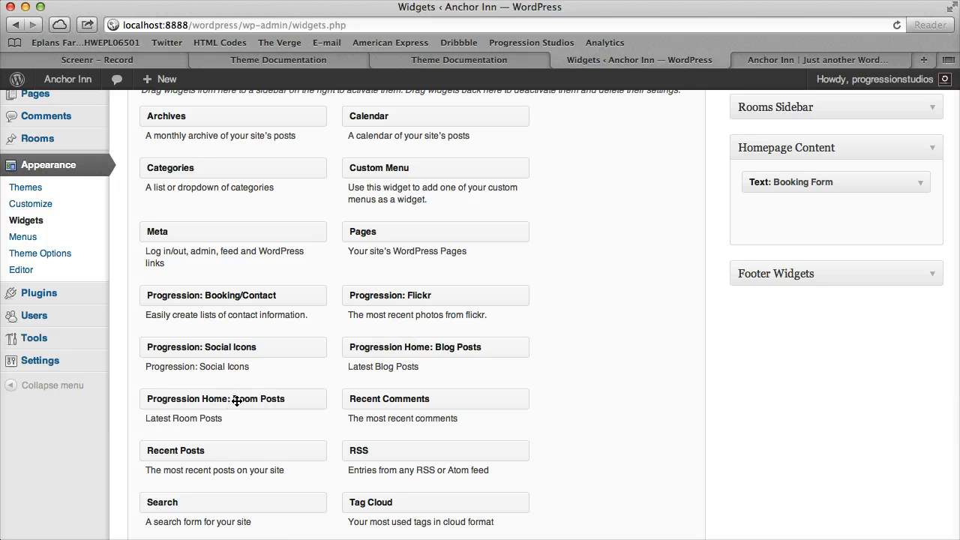
pyautogui.moveTo(237, 401); pyautogui.dragTo(863, 214)
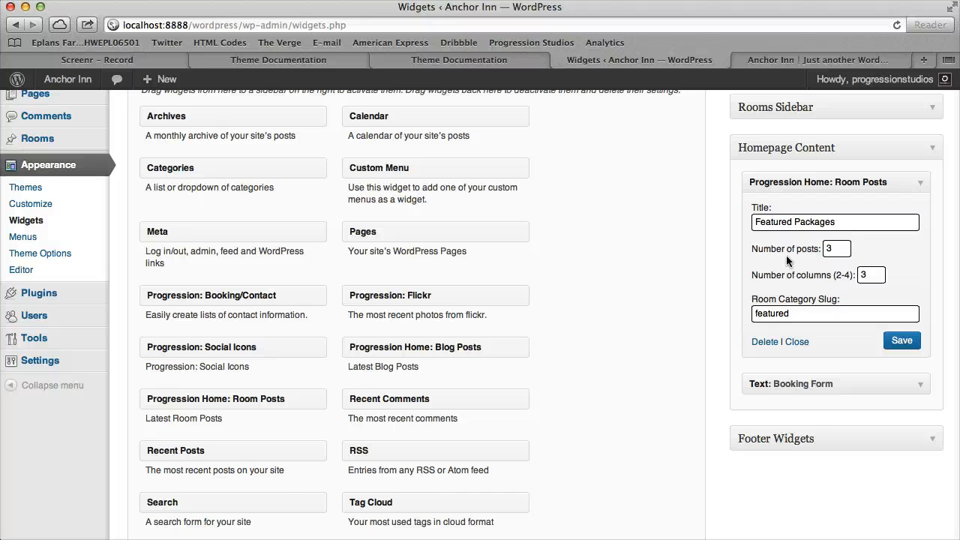
pyautogui.scroll(3, 493, 360)
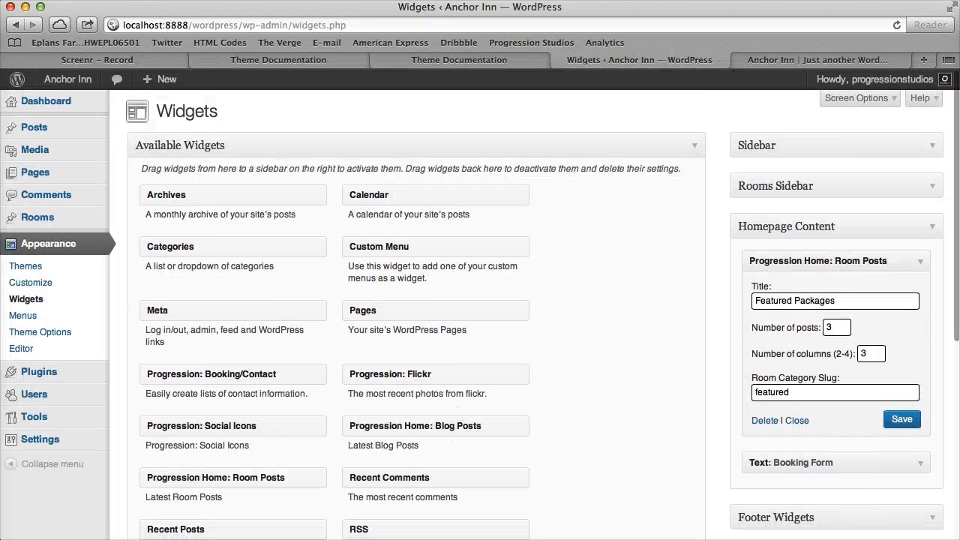